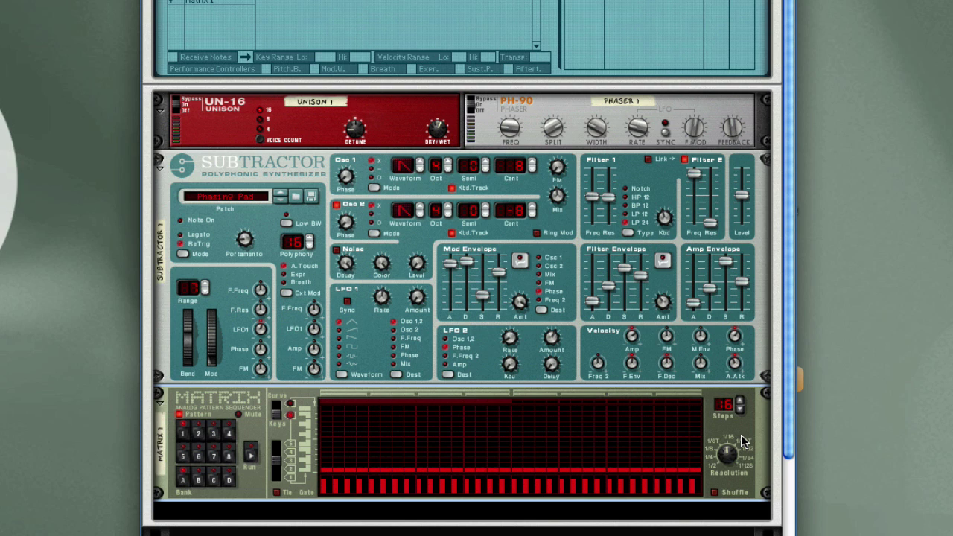
Cable the Matrix Curve CV output into the Subtractor's OSC Pitch modulation input
{"action": "key", "text": "Tab"}
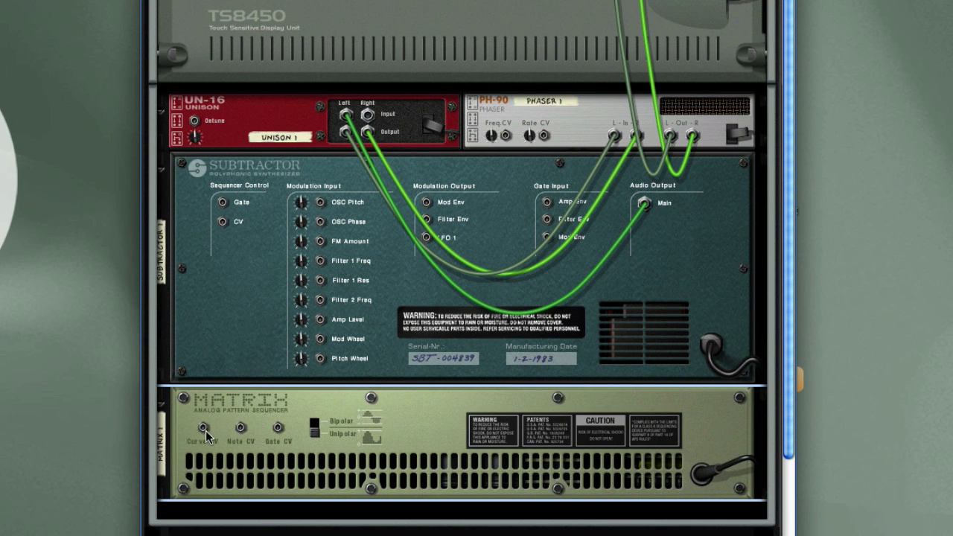
{"action": "left_click_drag", "start_coordinate": [203, 431], "coordinate": [321, 203]}
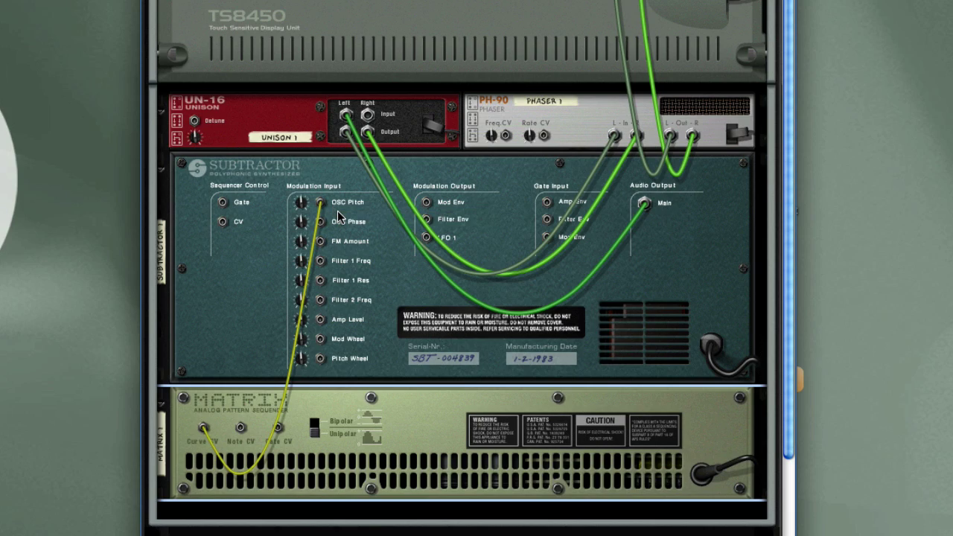
{"action": "key", "text": "Tab"}
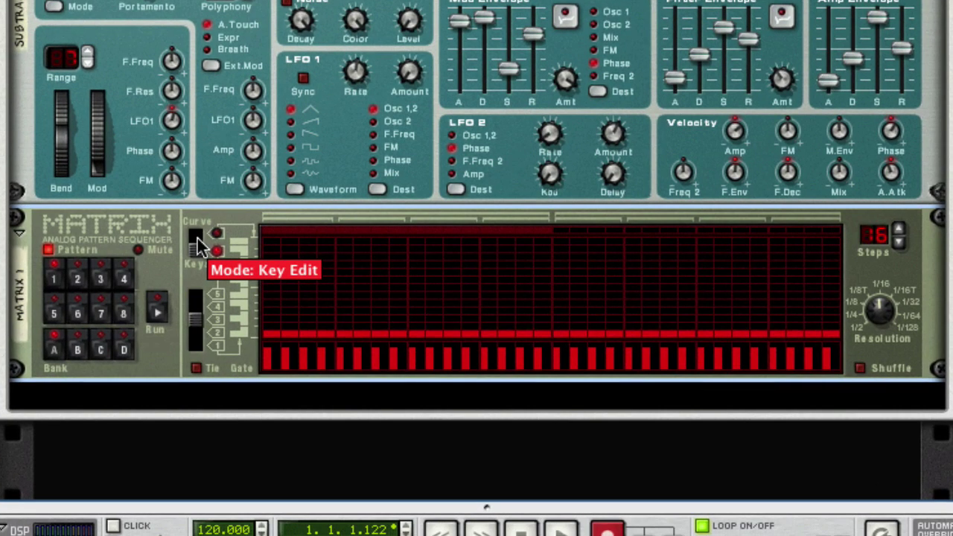
Put the Matrix in Curve Edit and draw varying-height bars on steps 1, 3, 5, 7, 9, 11, 13, 15
{"action": "left_click", "coordinate": [198, 244]}
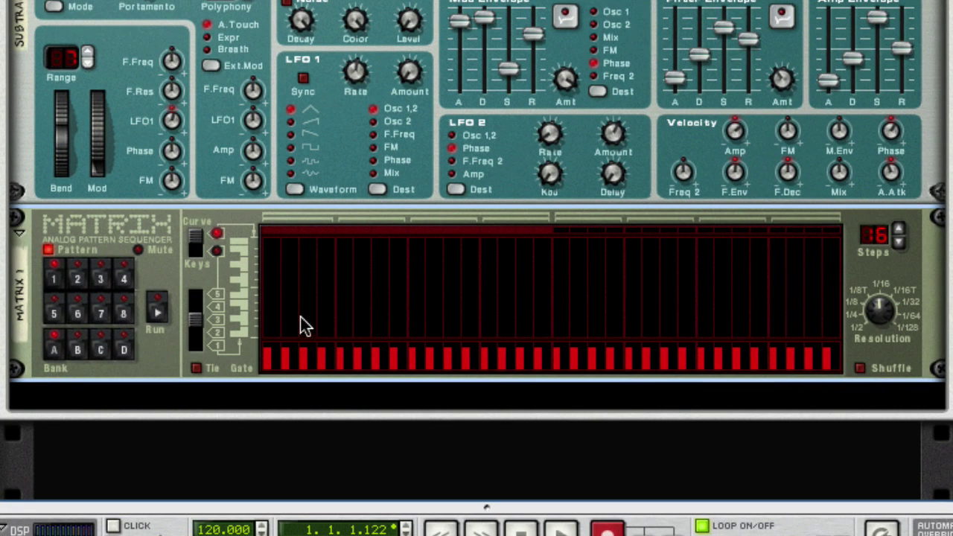
{"action": "left_click", "coordinate": [270, 280]}
{"action": "left_click", "coordinate": [307, 270]}
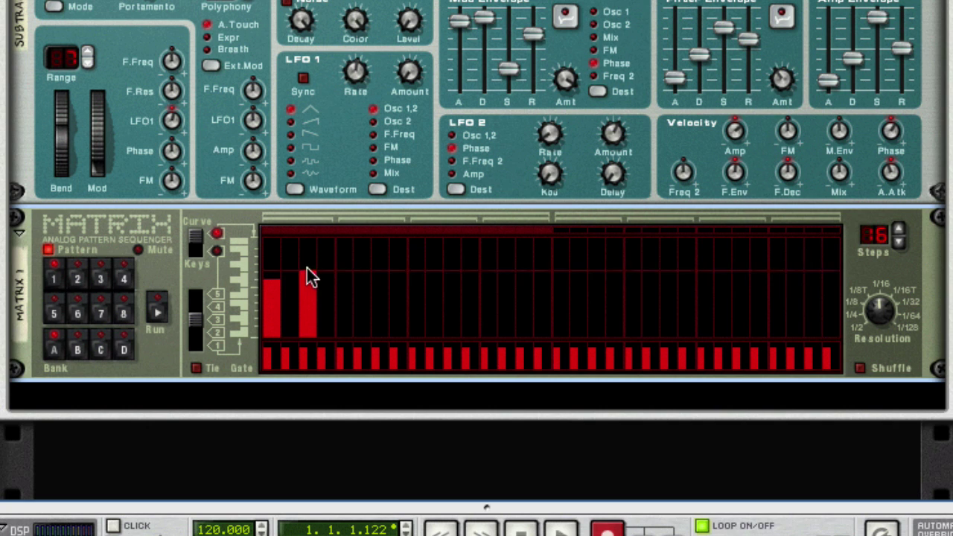
{"action": "left_click", "coordinate": [345, 275]}
{"action": "left_click", "coordinate": [379, 273]}
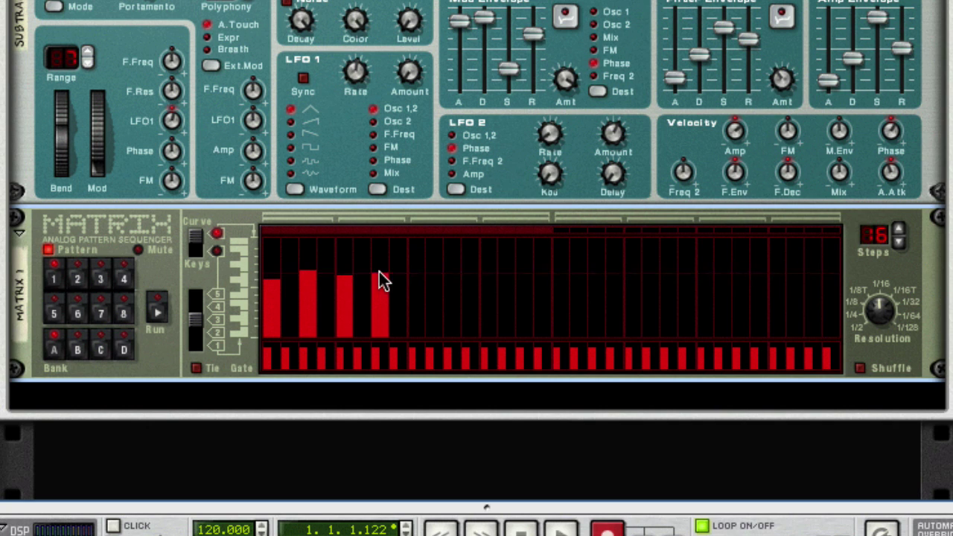
{"action": "left_click", "coordinate": [435, 264]}
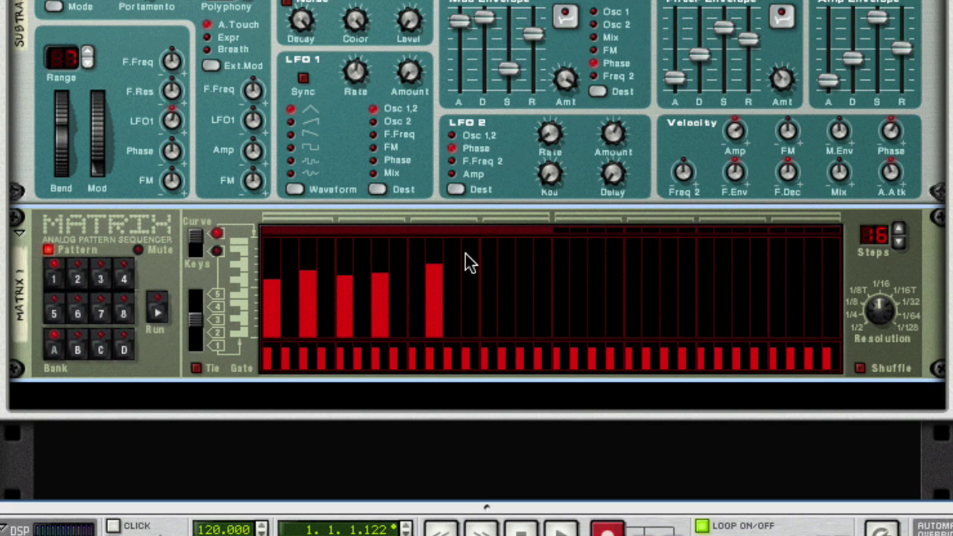
{"action": "left_click", "coordinate": [470, 255]}
{"action": "left_click", "coordinate": [500, 256]}
{"action": "left_click", "coordinate": [543, 293]}
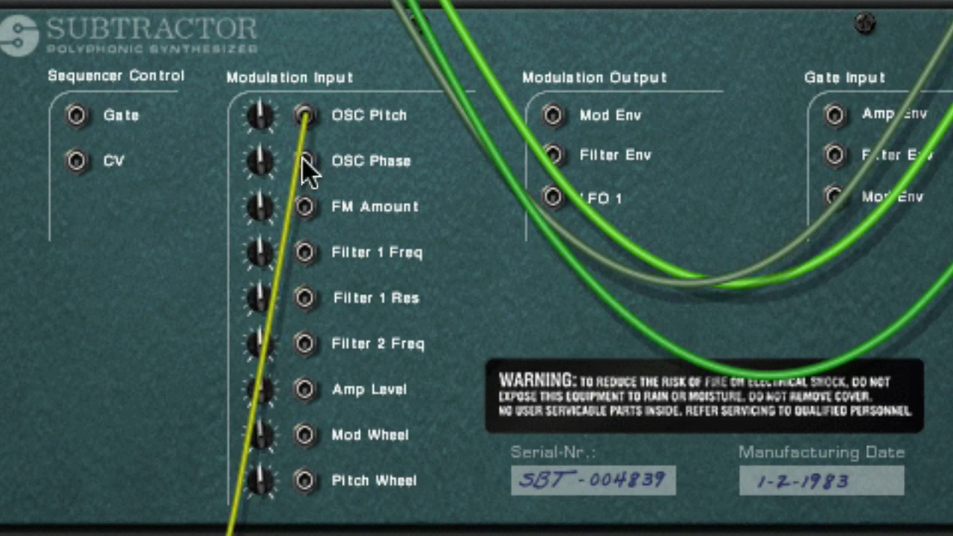
Turn the Subtractor's OSC Pitch modulation amount down to 16
{"action": "left_click_drag", "start_coordinate": [267, 117], "coordinate": [279, 218]}
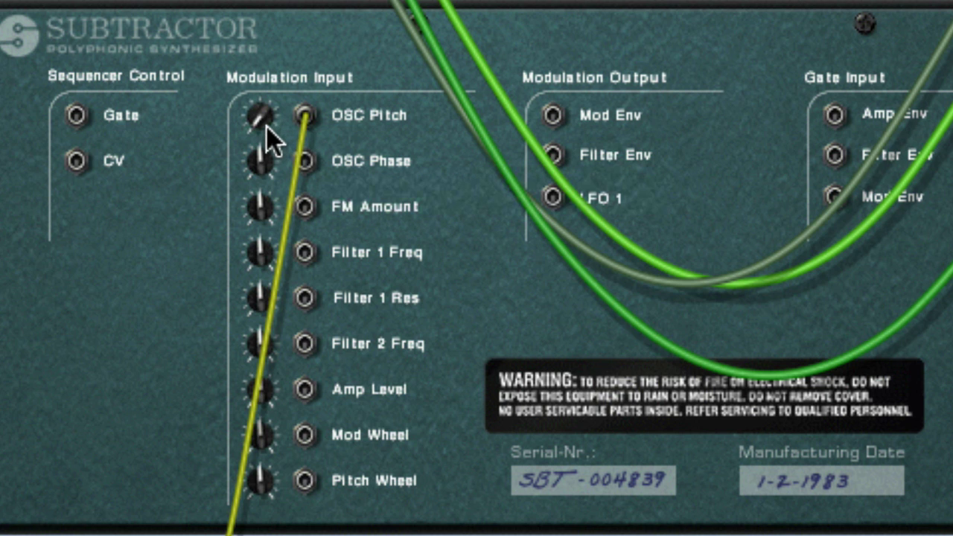
{"action": "mouse_move", "coordinate": [266, 124]}
{"action": "left_click_drag", "start_coordinate": [267, 125], "coordinate": [287, 2]}
{"action": "left_click_drag", "start_coordinate": [268, 125], "coordinate": [267, 240]}
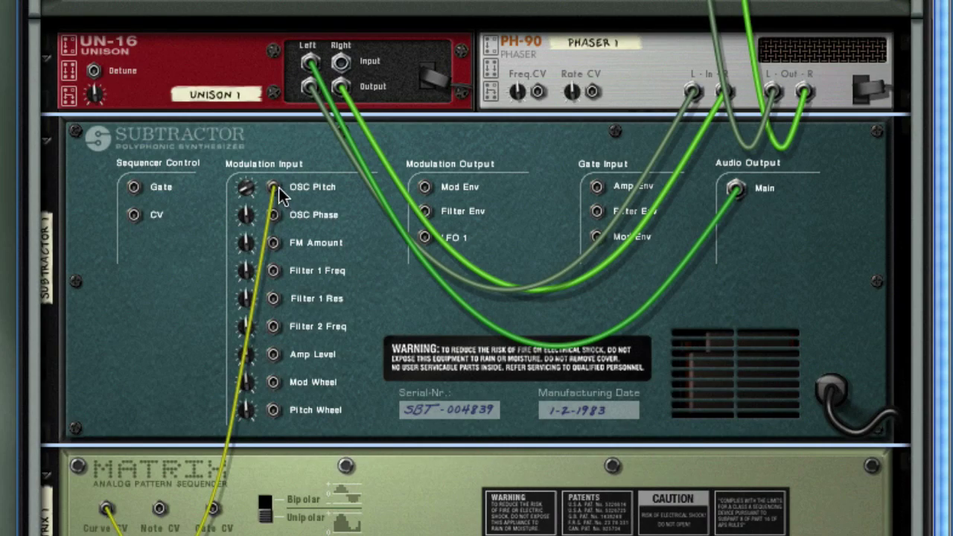
Unplug the curve cable from OSC Pitch and redraw the Matrix curve as a hill peaking near step 8
{"action": "left_click_drag", "start_coordinate": [274, 187], "coordinate": [275, 275]}
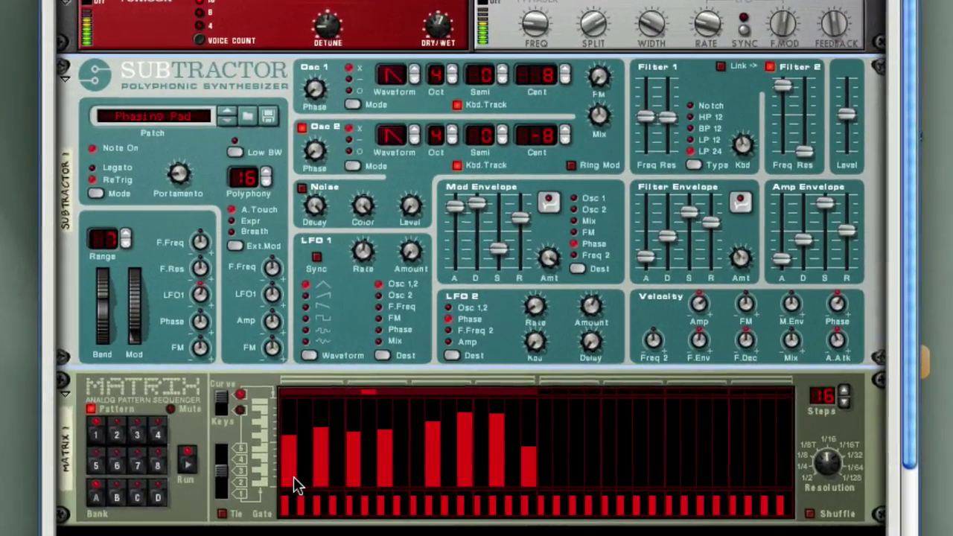
{"action": "mouse_move", "coordinate": [293, 477]}
{"action": "left_mouse_down"}
{"action": "mouse_move", "coordinate": [380, 458]}
{"action": "mouse_move", "coordinate": [518, 401]}
{"action": "left_mouse_up"}
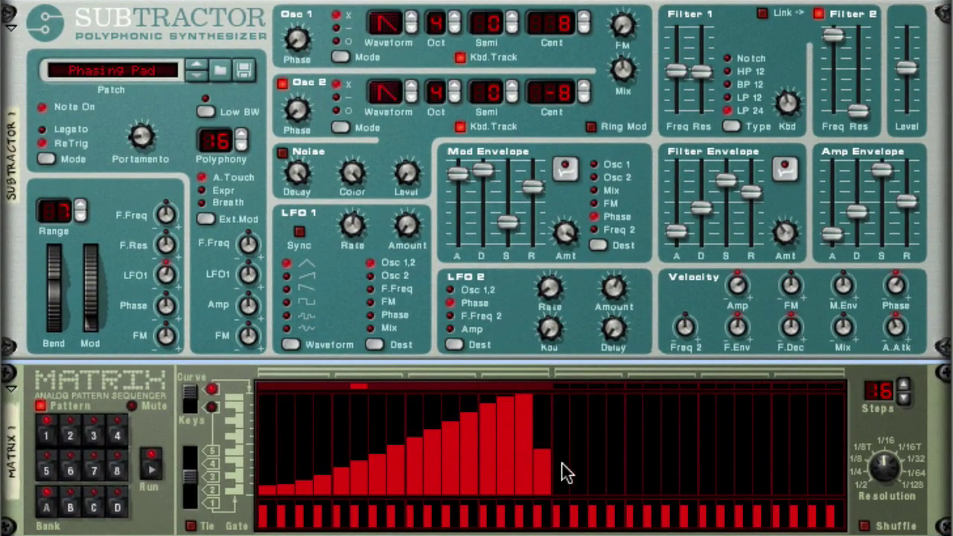
{"action": "left_click_drag", "start_coordinate": [544, 478], "coordinate": [376, 435]}
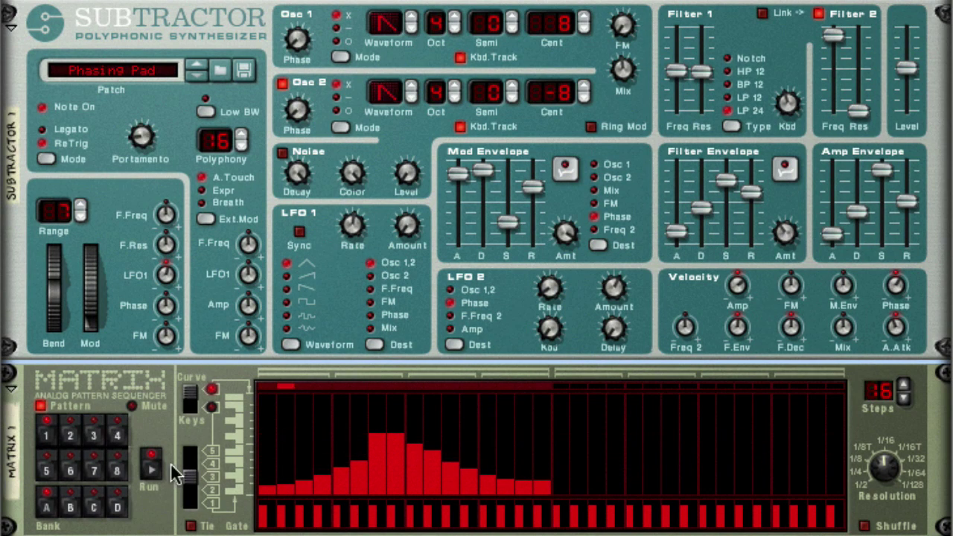
In pattern 2, draw bars on steps 1, 4, 7, 9, 11, 13; try 1/32 resolution, then return to 1/16
{"action": "left_click", "coordinate": [72, 437]}
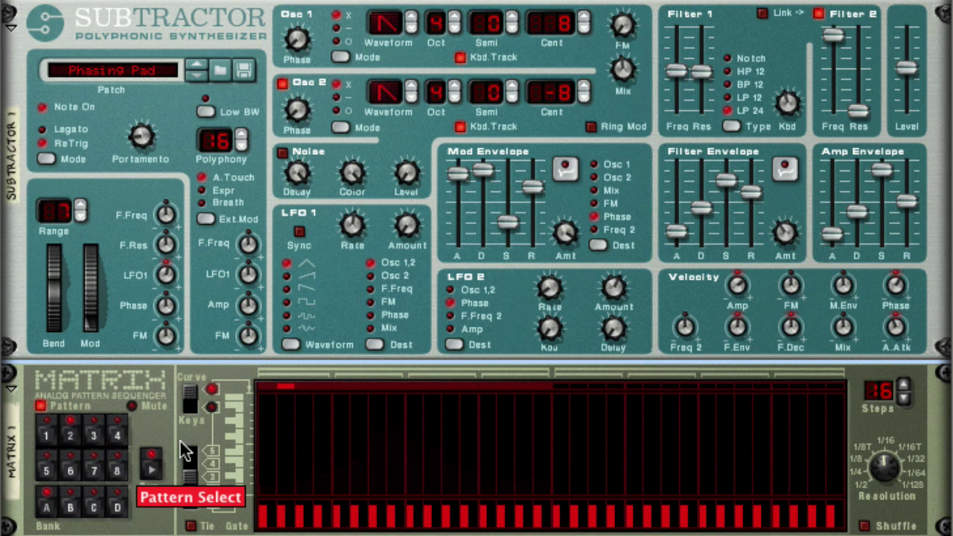
{"action": "left_click", "coordinate": [266, 398]}
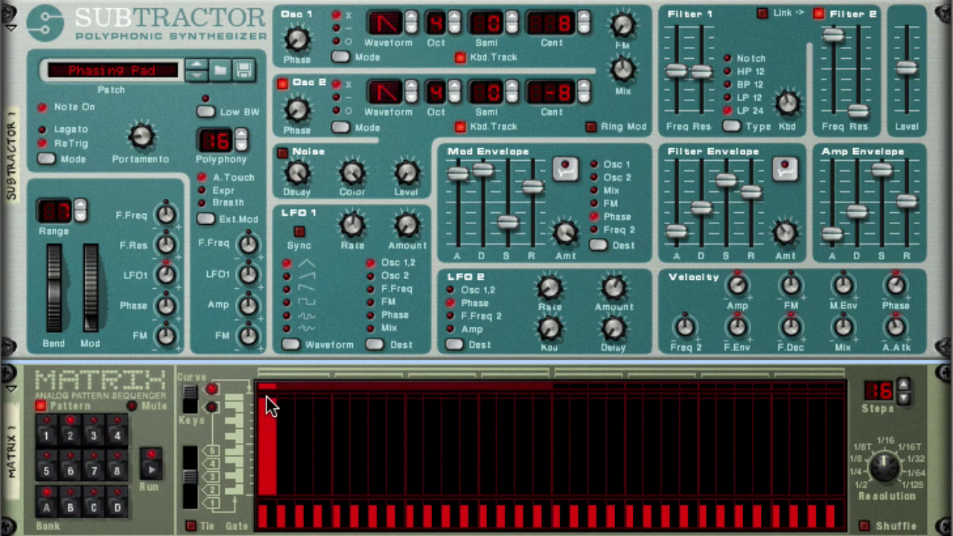
{"action": "left_click", "coordinate": [322, 417]}
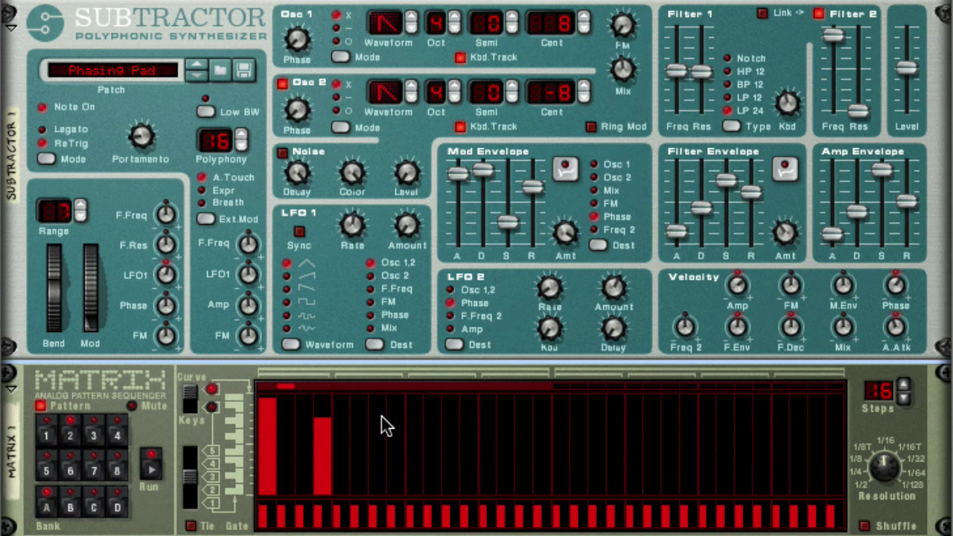
{"action": "left_click", "coordinate": [378, 419]}
{"action": "left_click", "coordinate": [414, 423]}
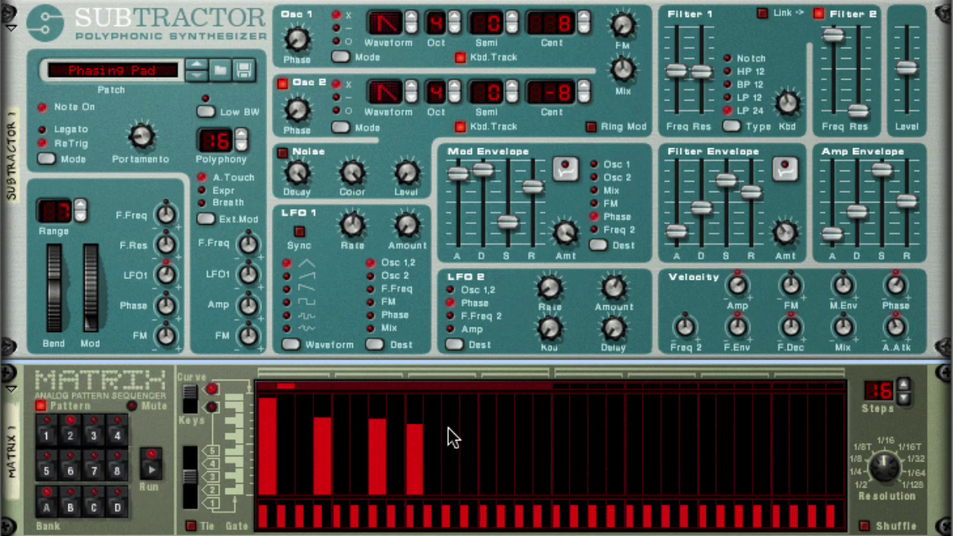
{"action": "left_click", "coordinate": [451, 430]}
{"action": "left_click", "coordinate": [488, 412]}
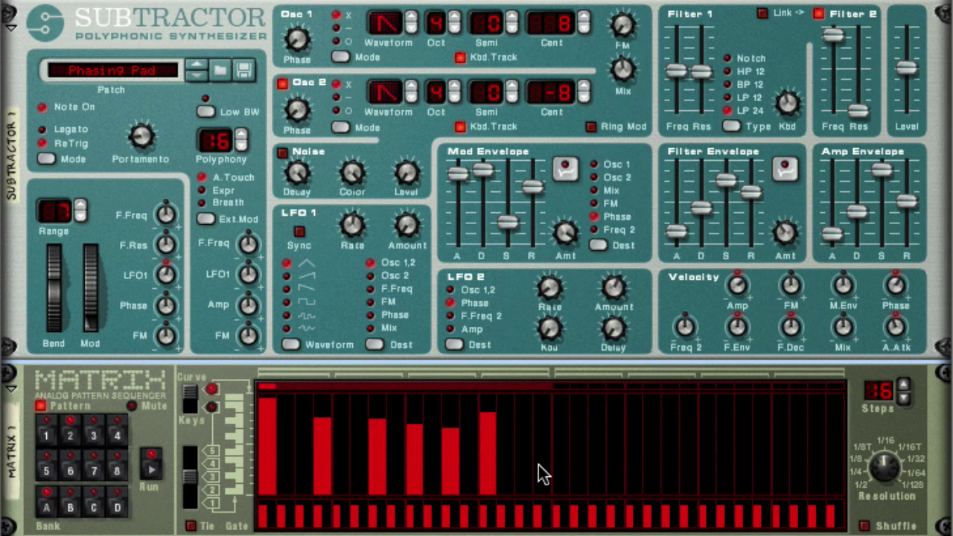
{"action": "left_click_drag", "start_coordinate": [881, 464], "coordinate": [889, 458]}
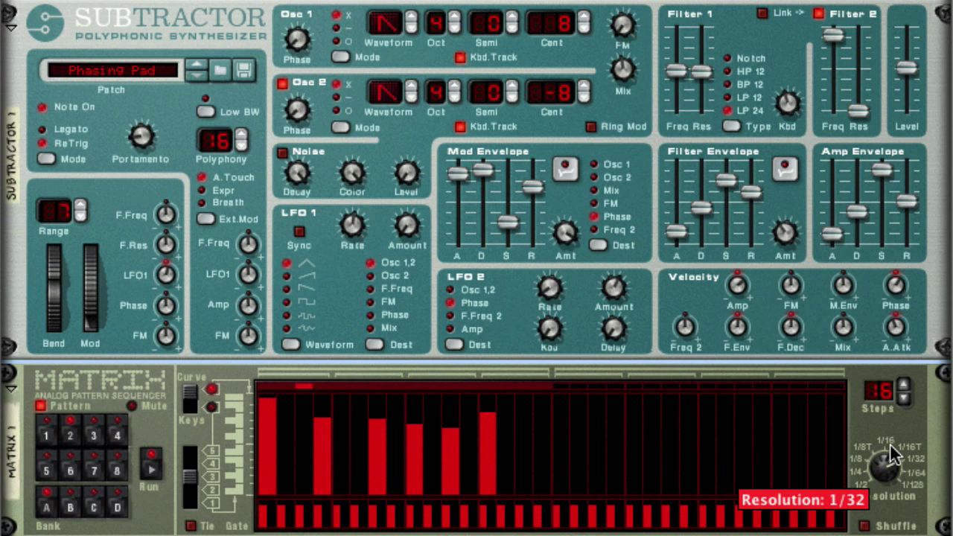
{"action": "left_click_drag", "start_coordinate": [892, 454], "coordinate": [896, 477]}
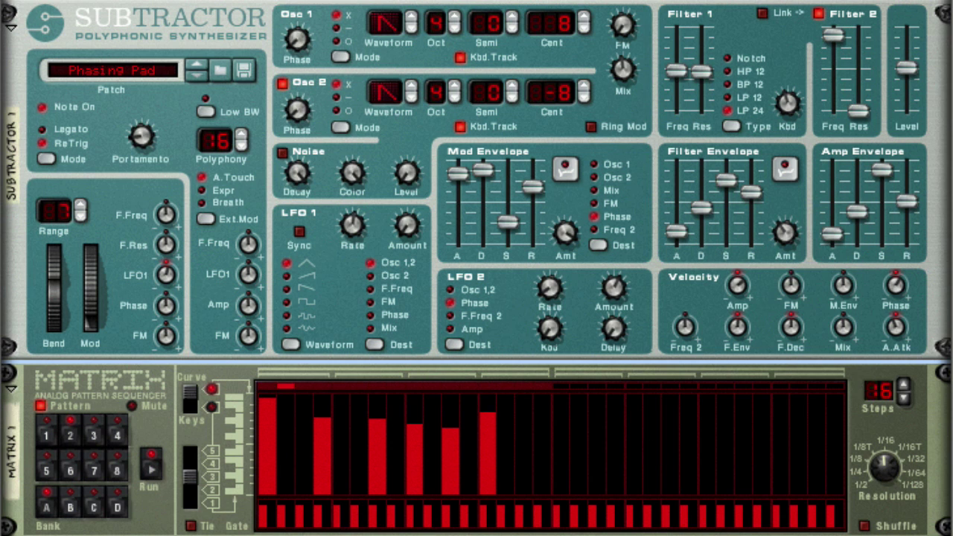
Stop playback and cable Matrix Curve CV into Subtractor's Amp Level input at depth 127
{"action": "key", "text": "space"}
{"action": "key", "text": "Tab"}
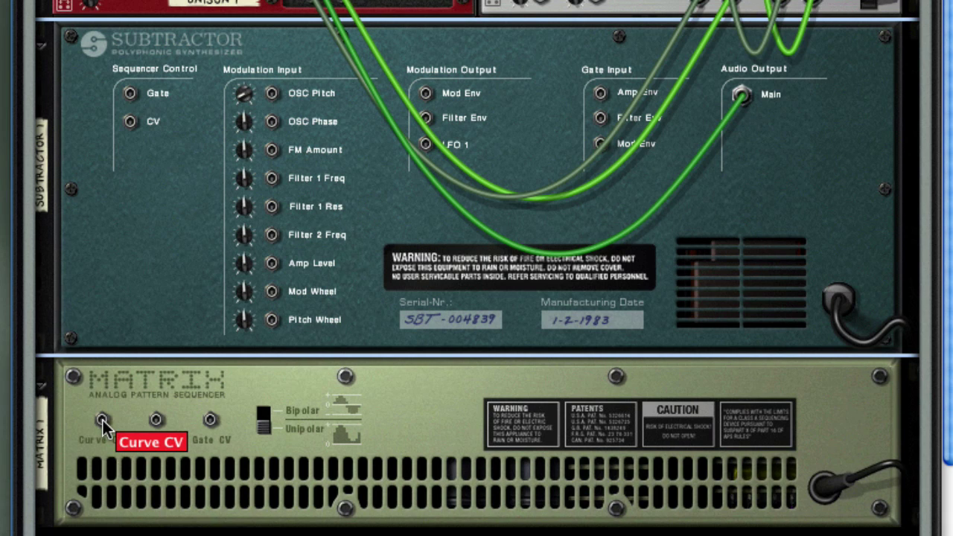
{"action": "left_click_drag", "start_coordinate": [102, 421], "coordinate": [270, 267]}
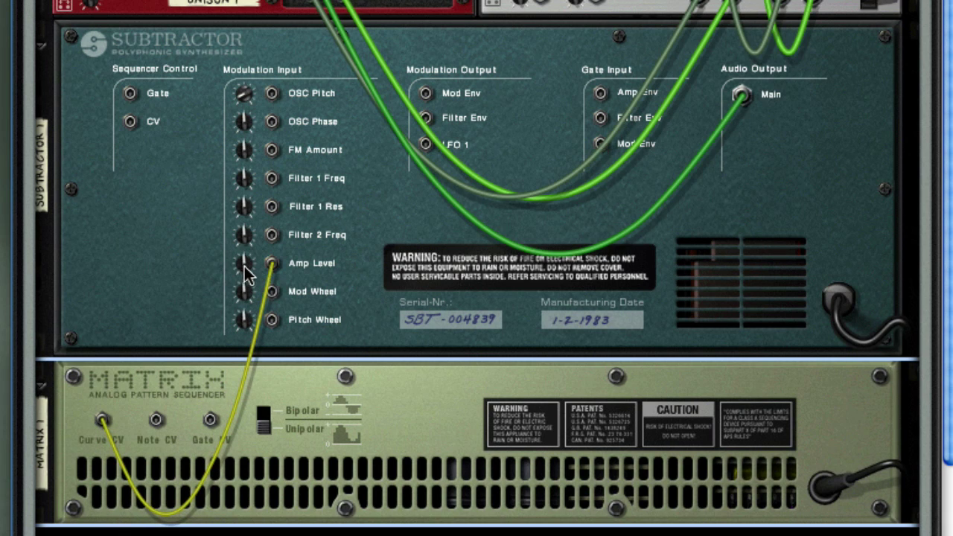
{"action": "left_click_drag", "start_coordinate": [245, 266], "coordinate": [262, 212]}
Back on the front panels, draw tall Matrix curve bars on steps 1 and 3
{"action": "key", "text": "Tab"}
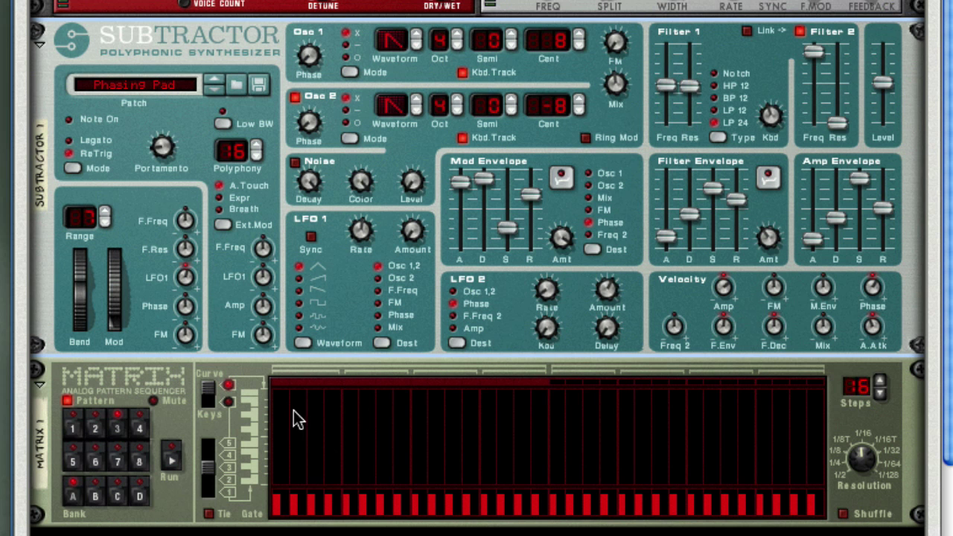
{"action": "left_click", "coordinate": [280, 399]}
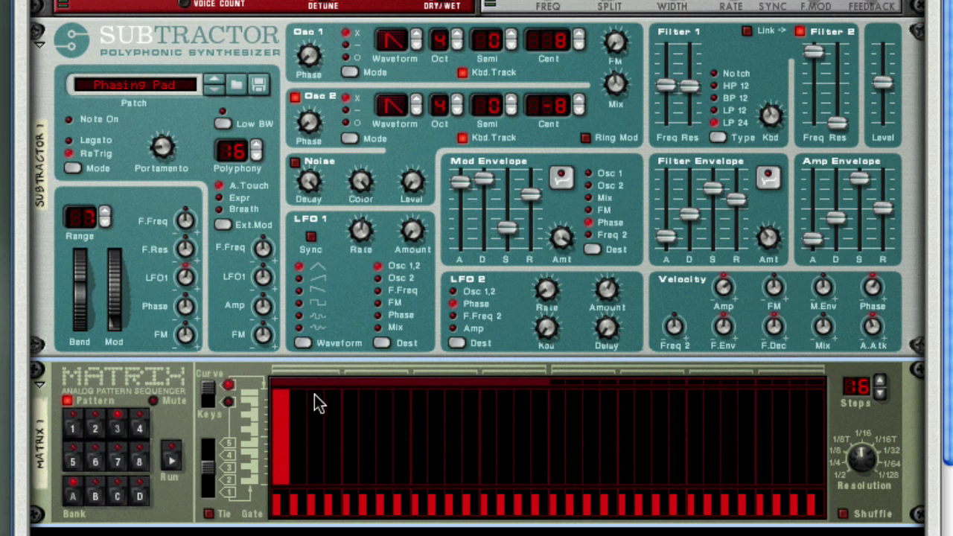
{"action": "left_click", "coordinate": [314, 403]}
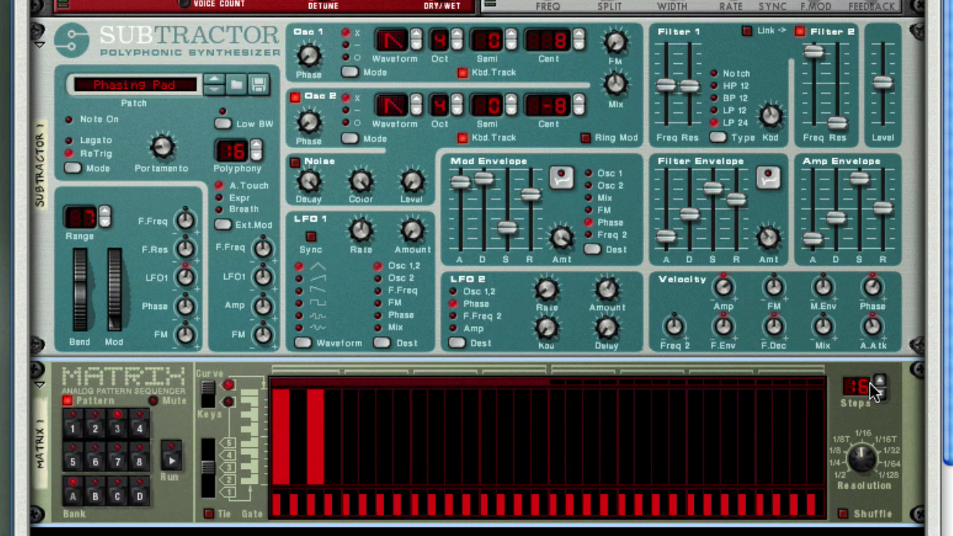
Shorten the pattern to 4 steps, start it running, and set resolution to 1/16, then 1/4
{"action": "left_click_drag", "start_coordinate": [871, 385], "coordinate": [867, 418]}
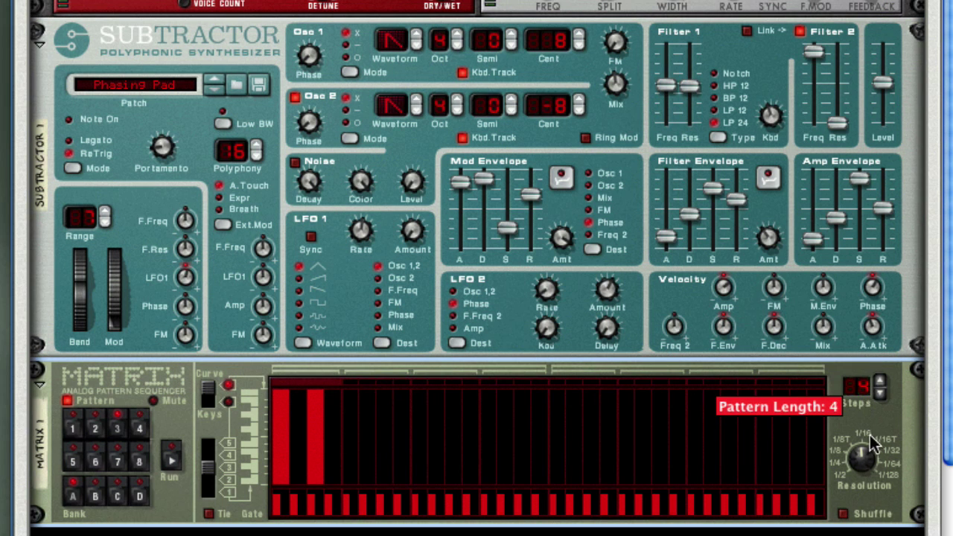
{"action": "mouse_move", "coordinate": [870, 462]}
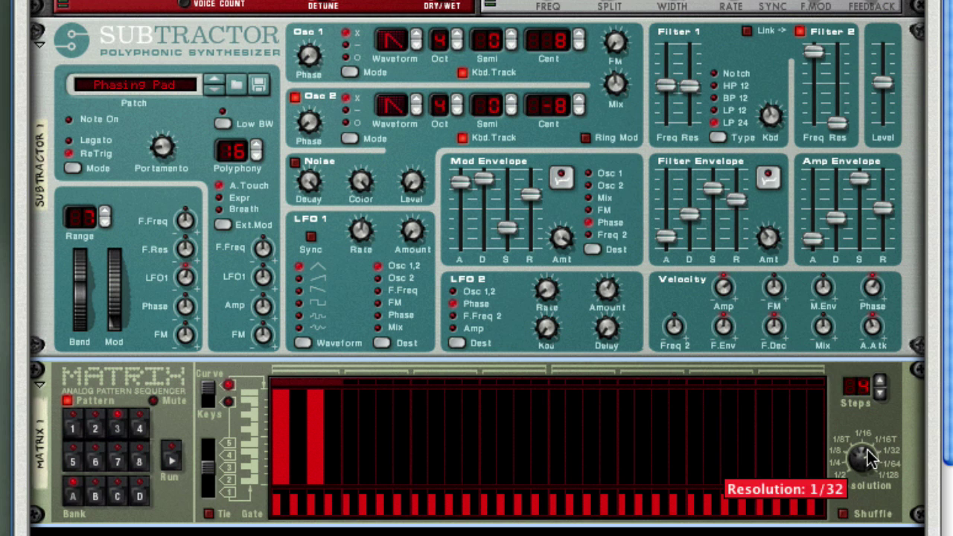
{"action": "left_click", "coordinate": [171, 458]}
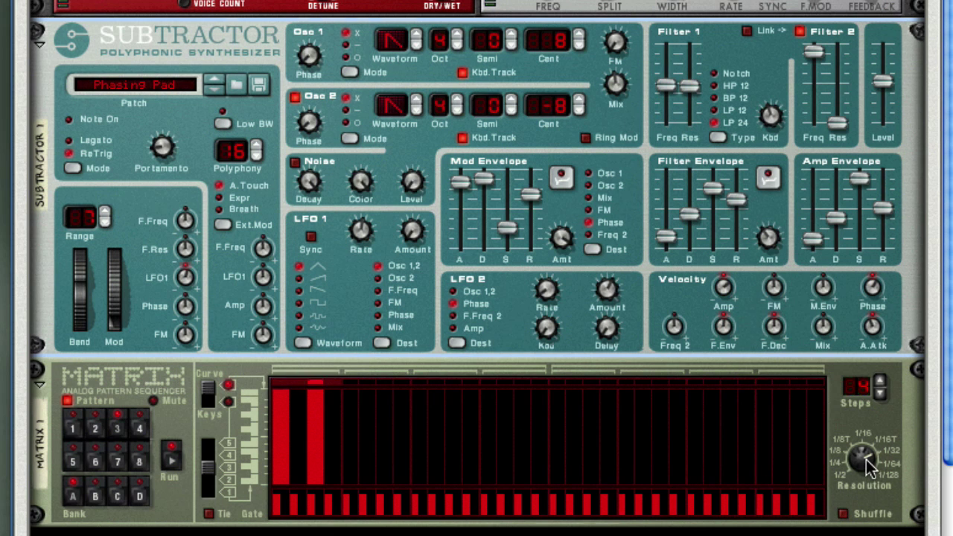
{"action": "left_click_drag", "start_coordinate": [866, 465], "coordinate": [869, 486]}
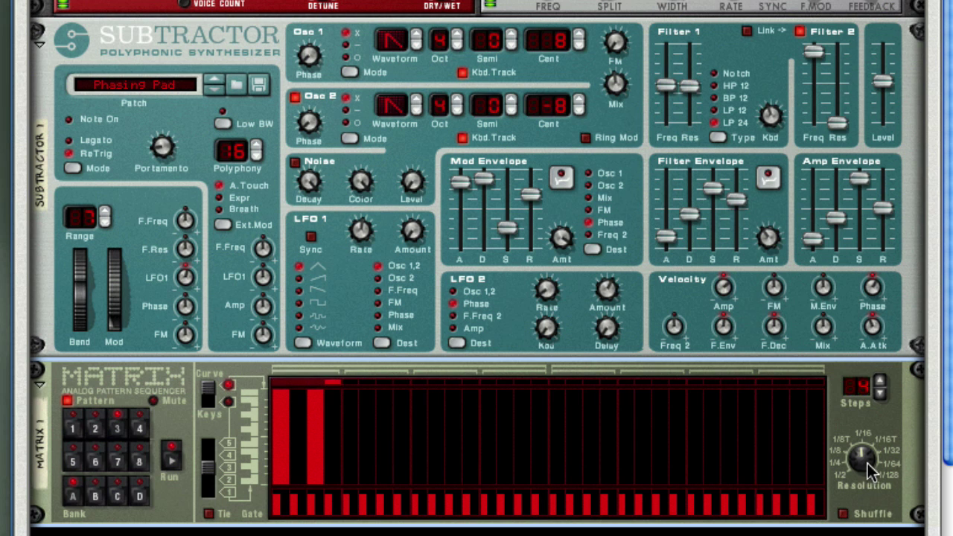
{"action": "mouse_move", "coordinate": [868, 463]}
{"action": "left_mouse_down"}
{"action": "mouse_move", "coordinate": [868, 490]}
{"action": "mouse_move", "coordinate": [868, 465]}
{"action": "mouse_move", "coordinate": [881, 450]}
{"action": "left_mouse_up"}
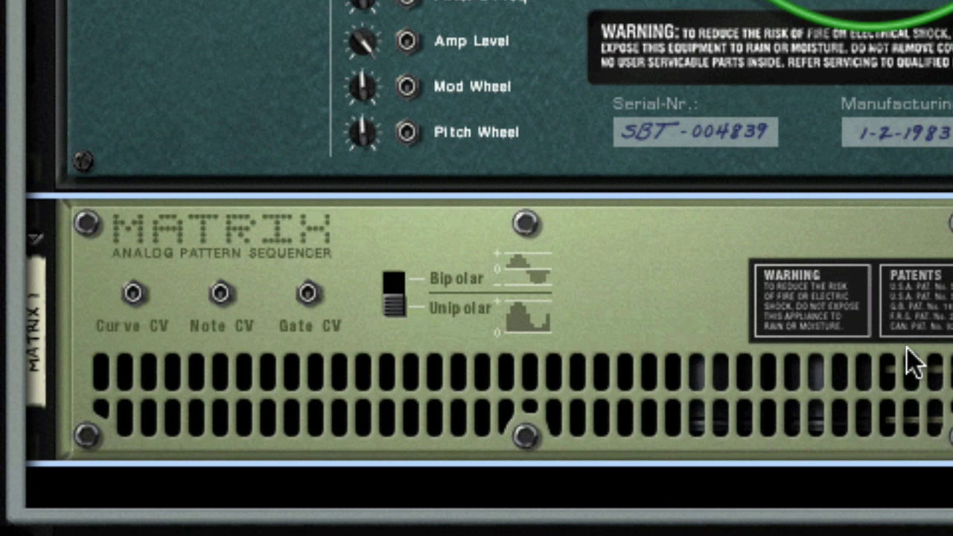
Toggle the Matrix's rear curve switch until it is set to Bipolar
{"action": "left_click", "coordinate": [396, 280]}
{"action": "left_click", "coordinate": [398, 300]}
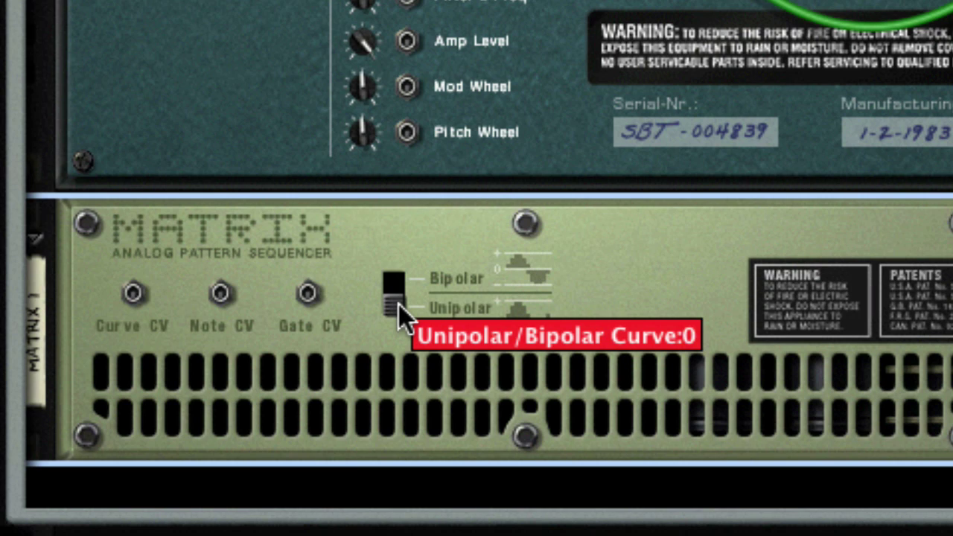
{"action": "left_click", "coordinate": [399, 280]}
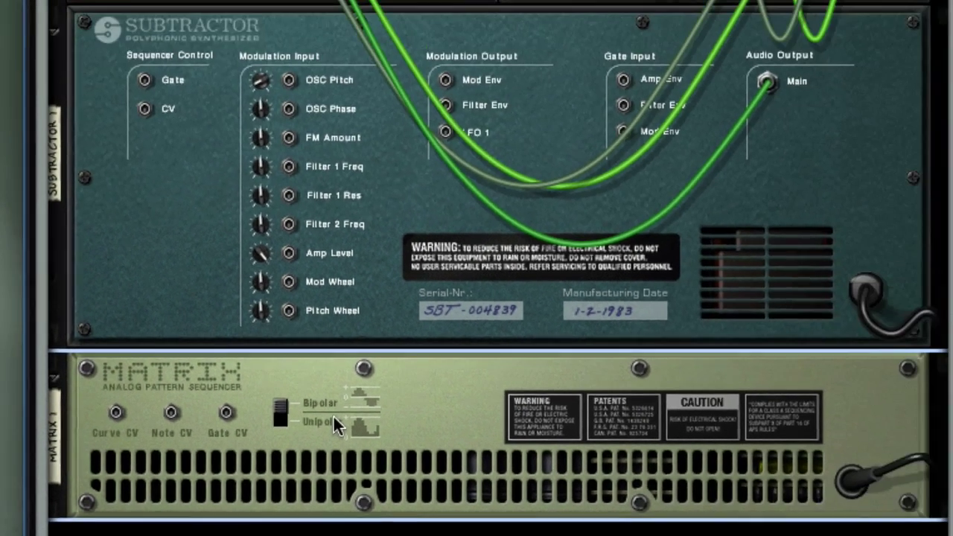
Draw a rising-and-falling Matrix curve, dropping steps 2 and 5 to the lowest value
{"action": "key", "text": "Tab"}
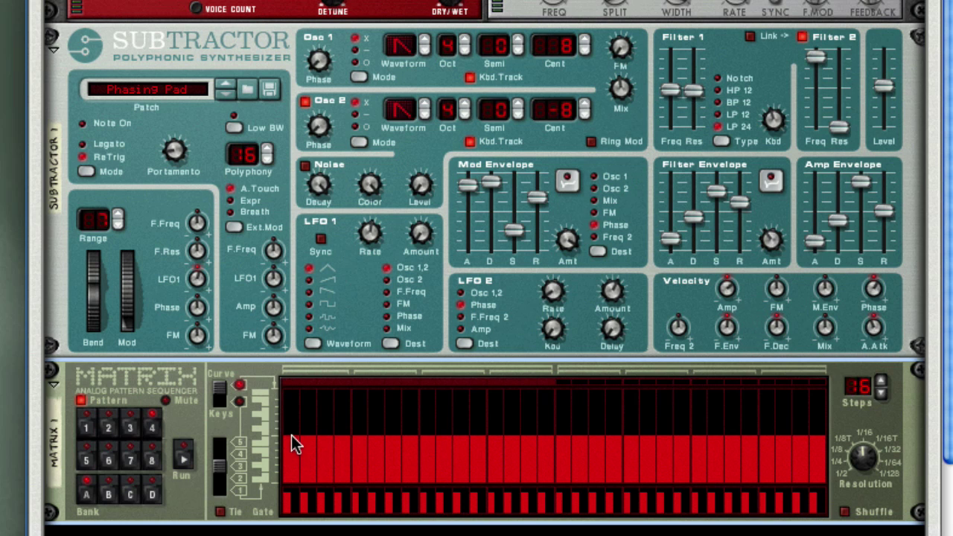
{"action": "mouse_move", "coordinate": [291, 437]}
{"action": "left_mouse_down"}
{"action": "mouse_move", "coordinate": [397, 415]}
{"action": "mouse_move", "coordinate": [476, 455]}
{"action": "mouse_move", "coordinate": [546, 417]}
{"action": "left_mouse_up"}
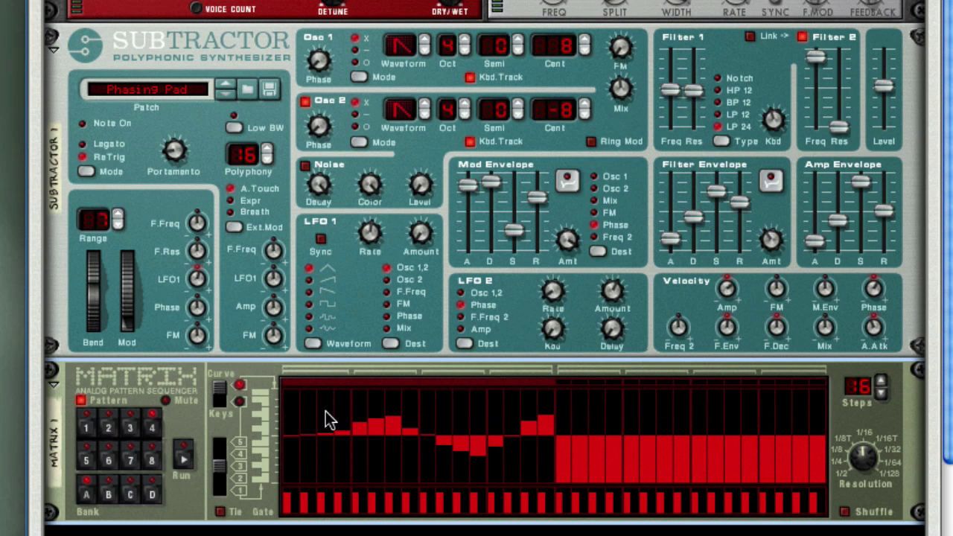
{"action": "left_click_drag", "start_coordinate": [330, 425], "coordinate": [293, 418]}
{"action": "left_click", "coordinate": [312, 478]}
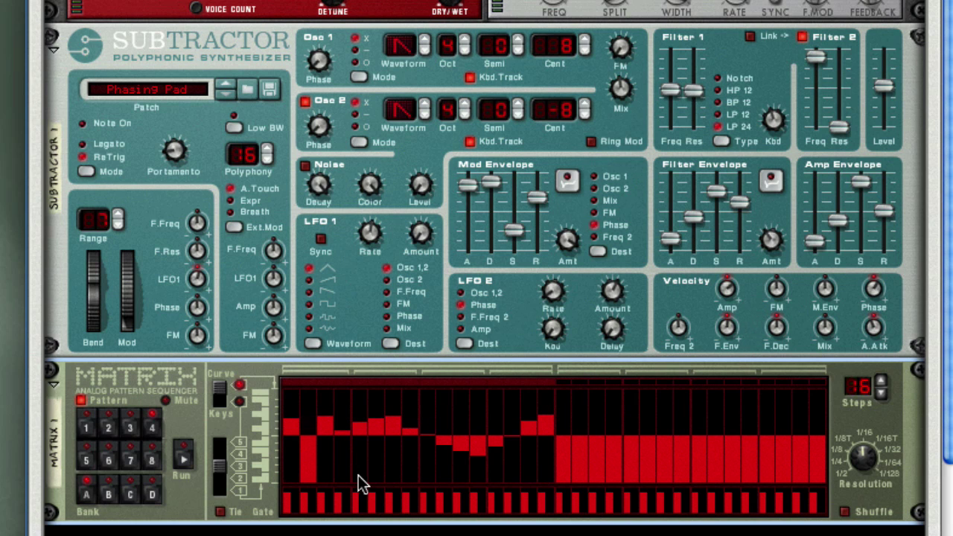
{"action": "left_click", "coordinate": [358, 477]}
{"action": "left_click_drag", "start_coordinate": [445, 428], "coordinate": [532, 491]}
Flip the rack to the back, start the Matrix pattern, and raise one step's note
{"action": "key", "text": "Tab"}
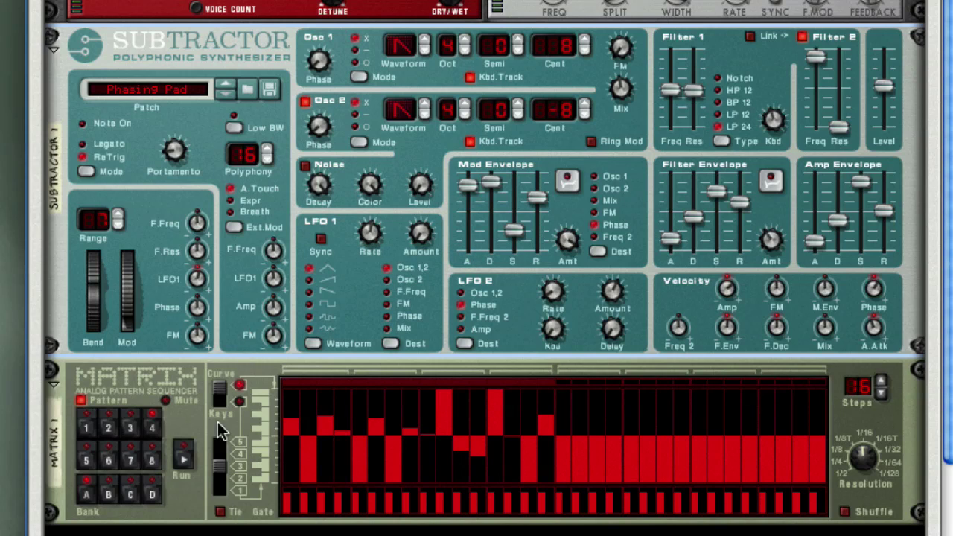
{"action": "left_click", "coordinate": [181, 459]}
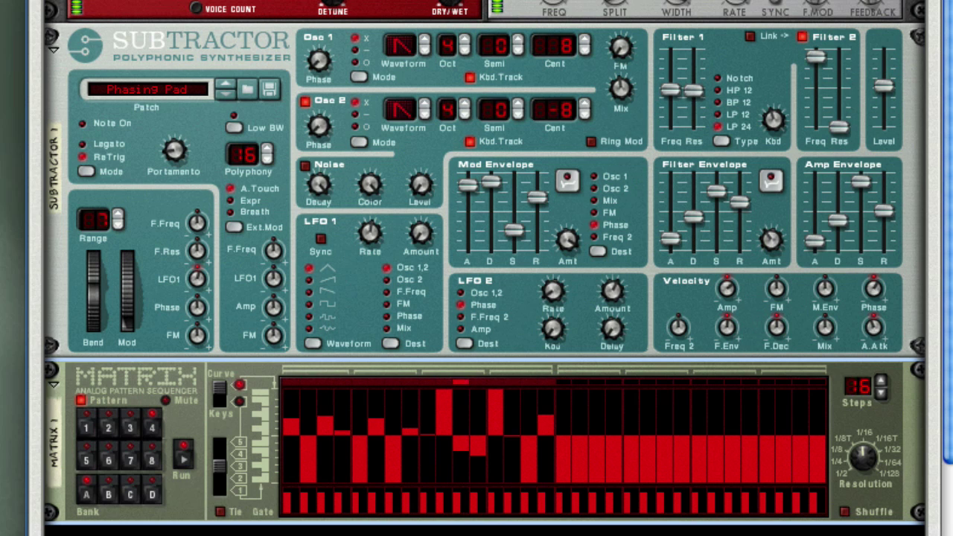
{"action": "left_click", "coordinate": [406, 406]}
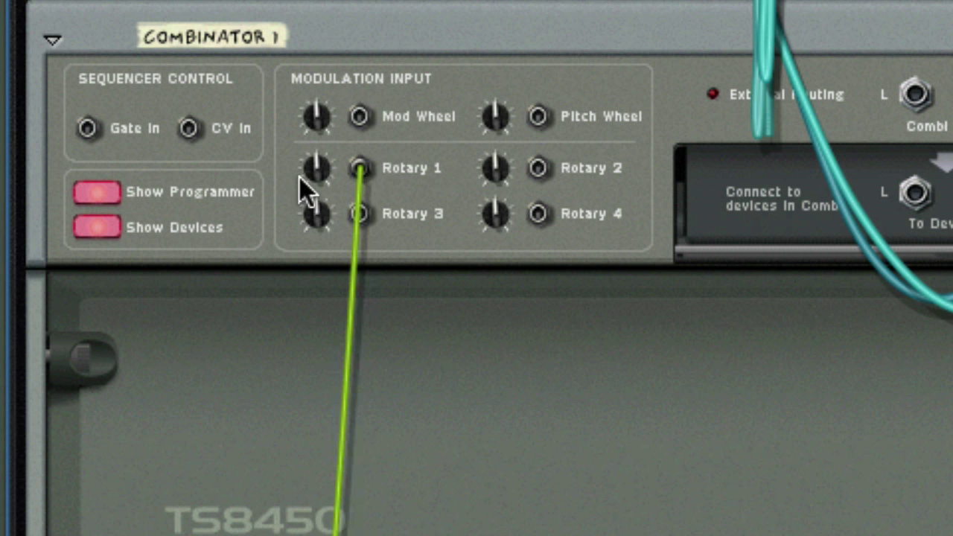
Check the Matrix curve cable going into the Combinator's Rotary 1 CV input
{"action": "mouse_move", "coordinate": [315, 177]}
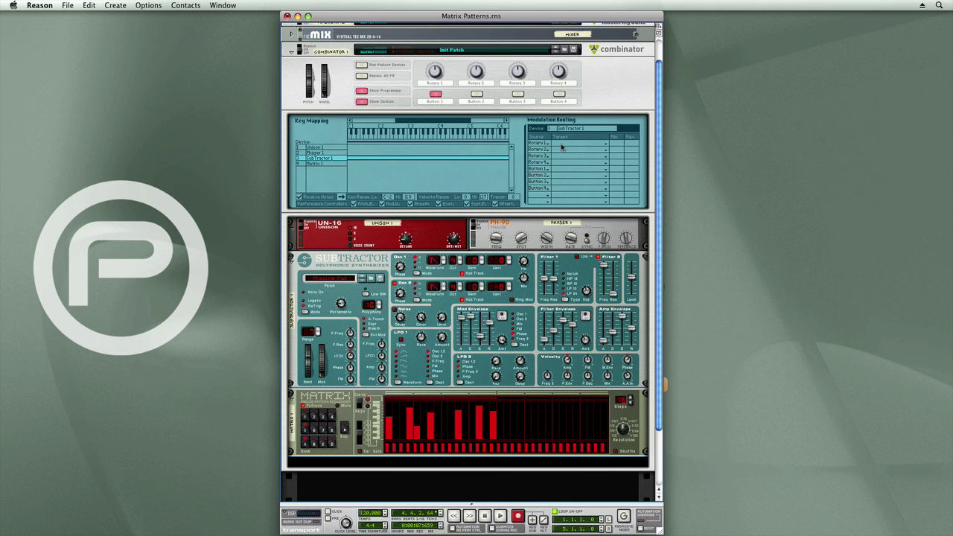
Route Rotary 1 to Osc1 Wave in row 1 and Osc2 Wave in row 2
{"action": "left_click", "coordinate": [562, 147]}
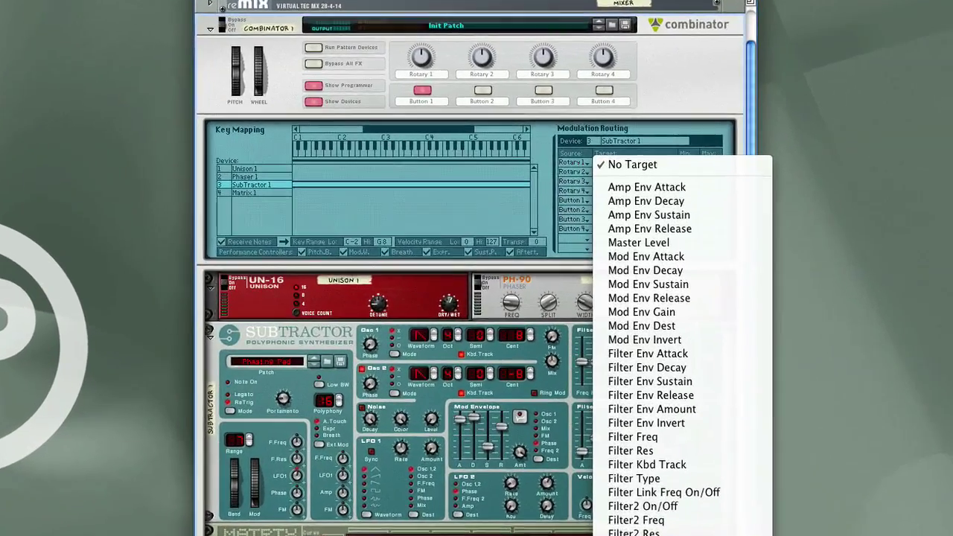
{"action": "left_click", "coordinate": [612, 408]}
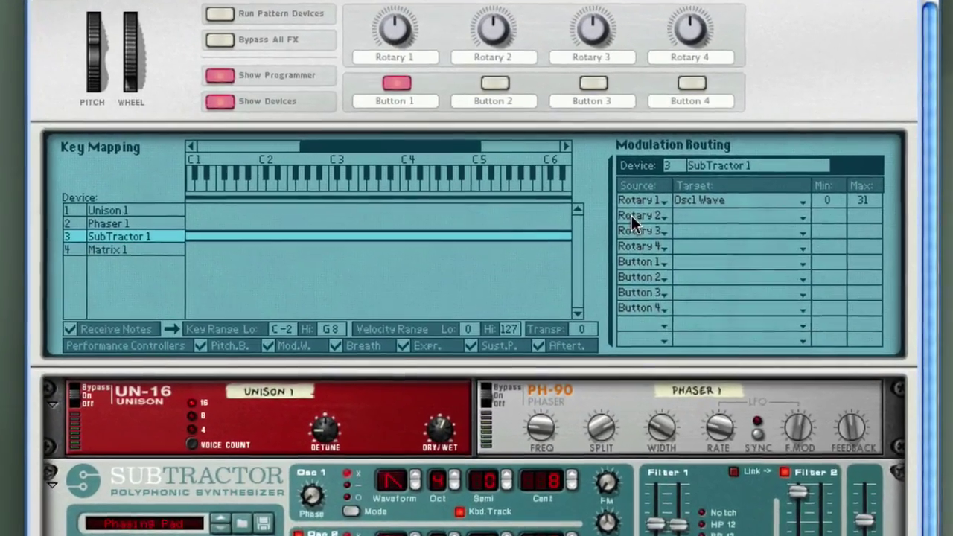
{"action": "left_click", "coordinate": [612, 202]}
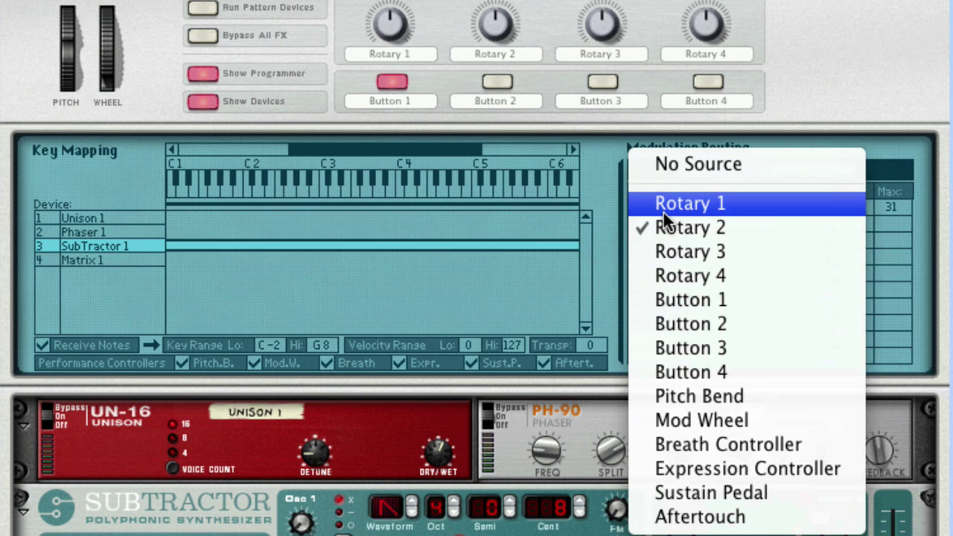
{"action": "left_click", "coordinate": [663, 212]}
{"action": "left_click", "coordinate": [715, 224]}
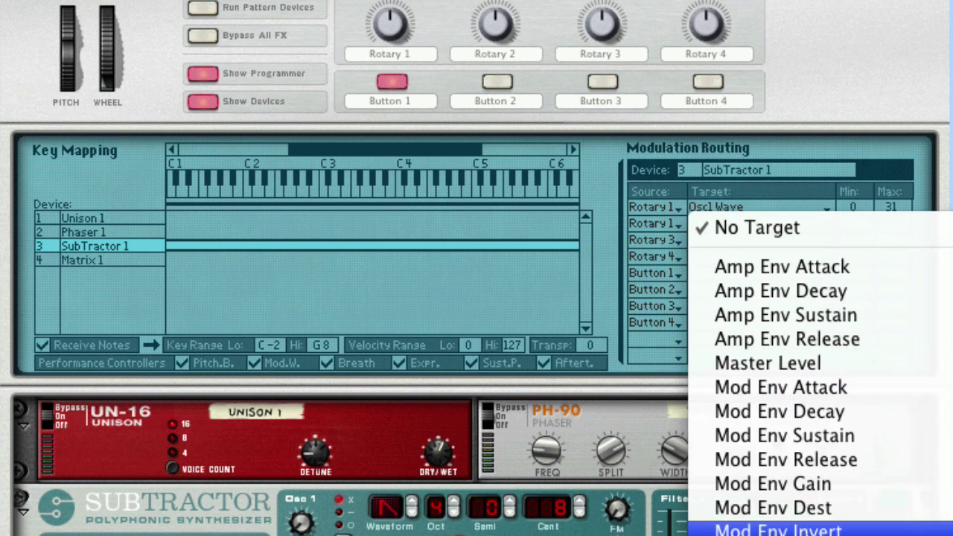
{"action": "scroll", "coordinate": [775, 531], "scroll_direction": "down", "scroll_amount": 5}
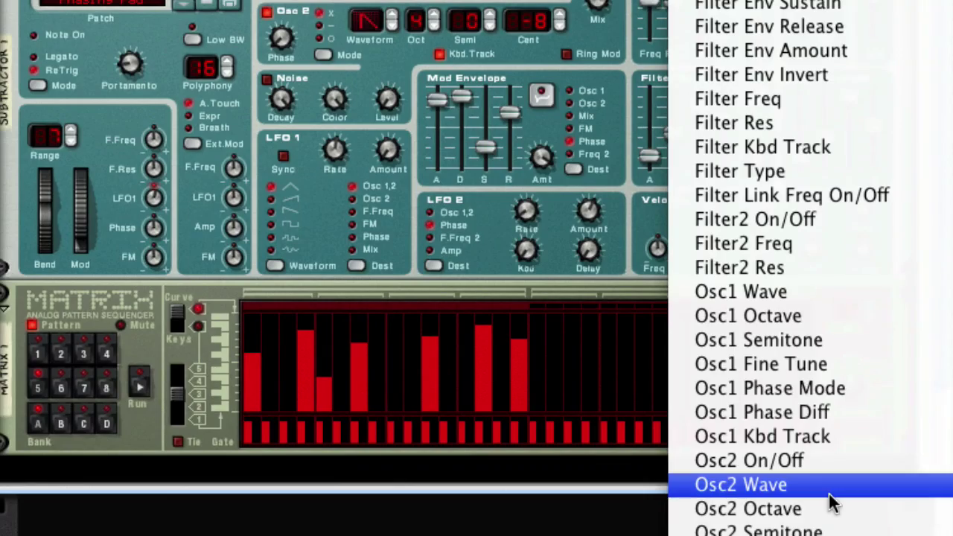
{"action": "left_click", "coordinate": [834, 535]}
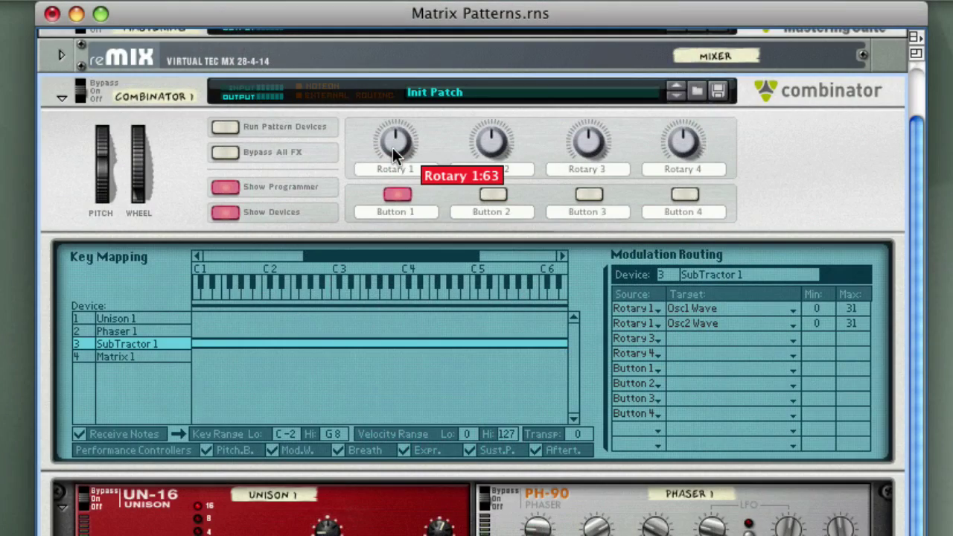
Turn Combinator Rotary 1 down to 27 and start the Matrix pattern playing
{"action": "left_click_drag", "start_coordinate": [392, 148], "coordinate": [400, 204]}
{"action": "left_click_drag", "start_coordinate": [398, 149], "coordinate": [401, 169]}
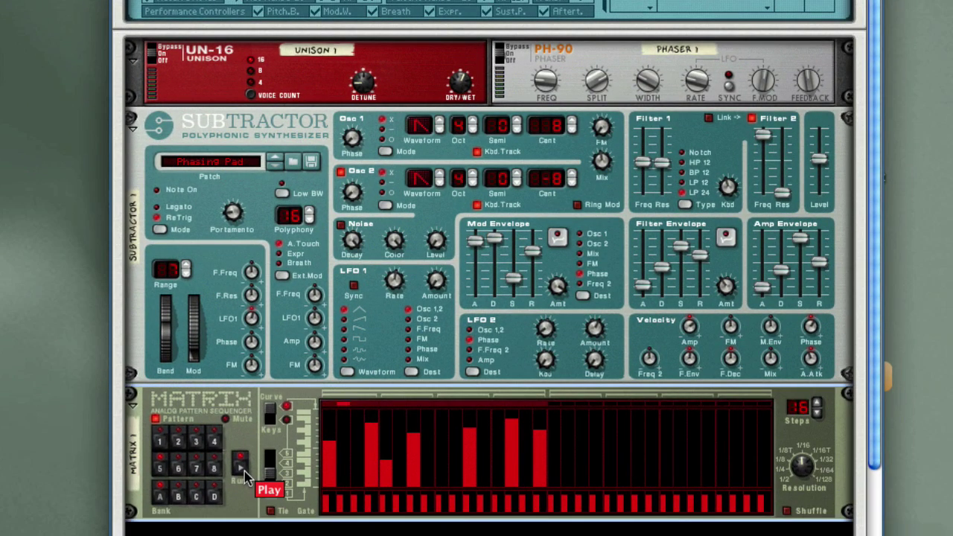
{"action": "left_click", "coordinate": [241, 469]}
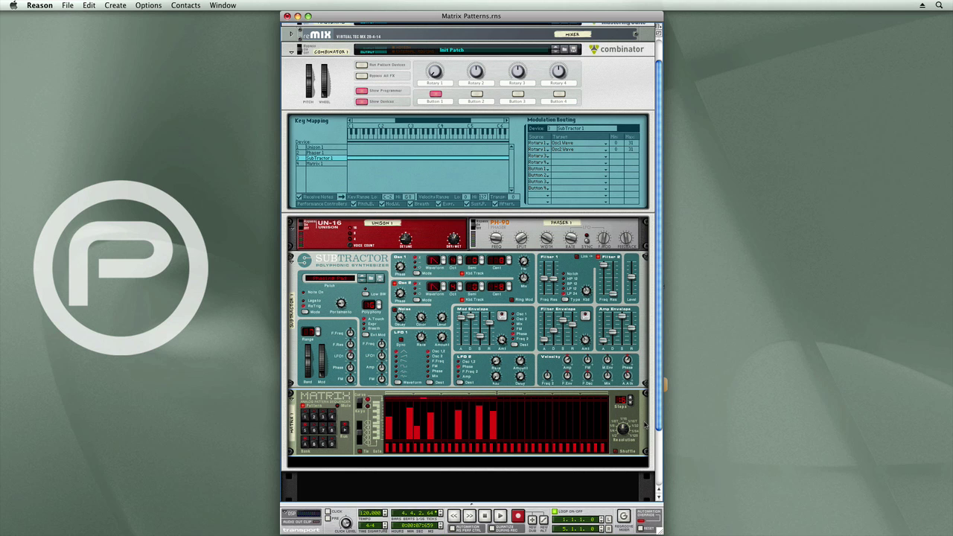
Make two copies of the Matrix and cable a Curve CV output to Subtractor OSC Phase
{"action": "key", "text": "super+d"}
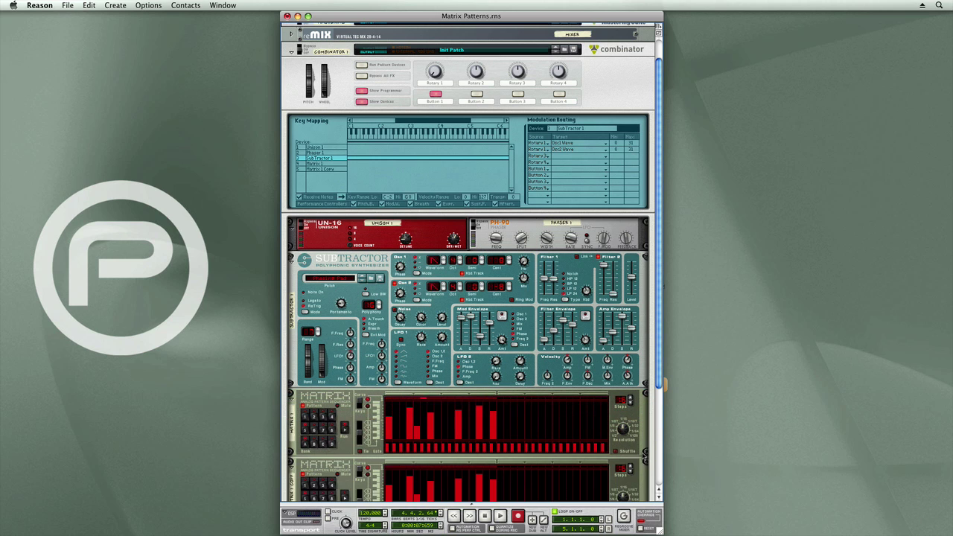
{"action": "scroll", "coordinate": [642, 461], "scroll_direction": "down", "scroll_amount": 2}
{"action": "key", "text": "super+d"}
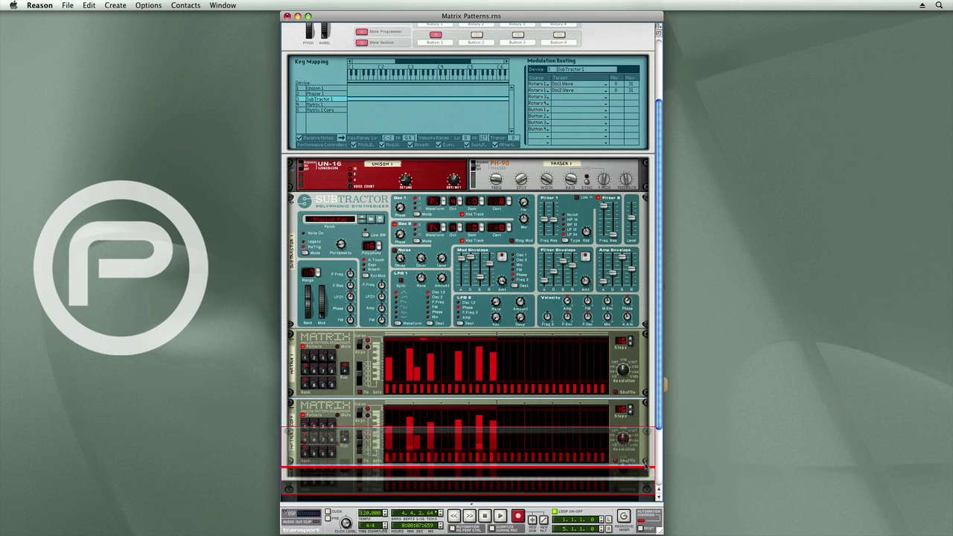
{"action": "scroll", "coordinate": [642, 462], "scroll_direction": "down", "scroll_amount": 5}
{"action": "scroll", "coordinate": [641, 468], "scroll_direction": "up", "scroll_amount": 3}
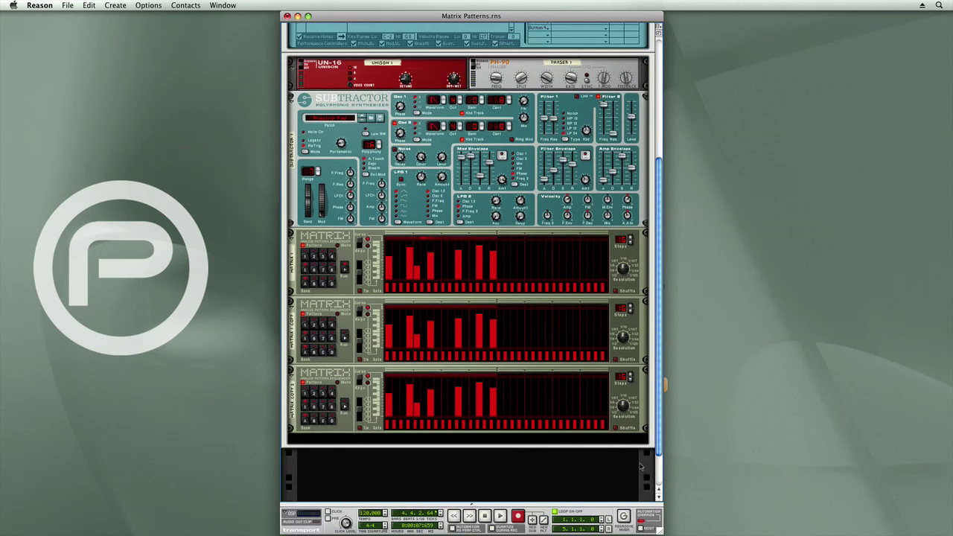
{"action": "key", "text": "Tab"}
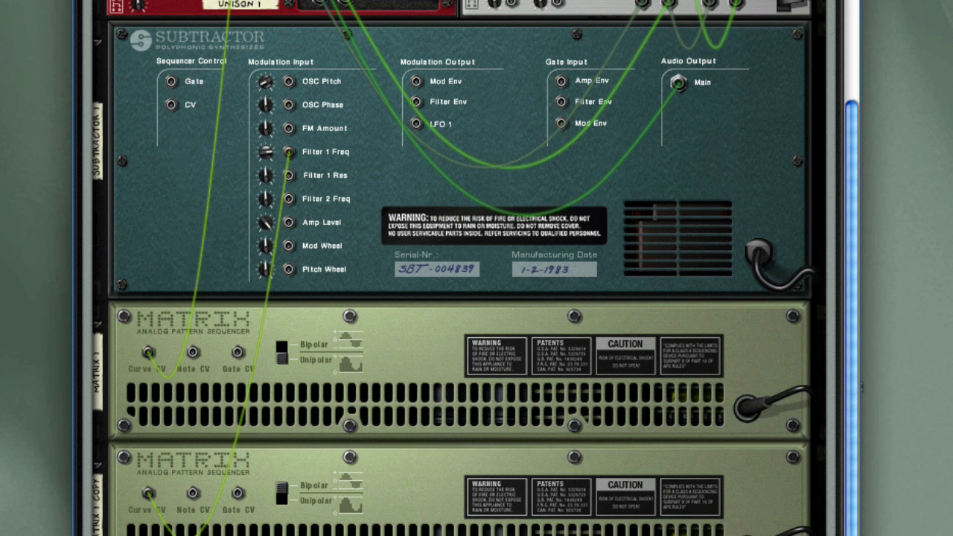
{"action": "left_click_drag", "start_coordinate": [328, 535], "coordinate": [297, 106]}
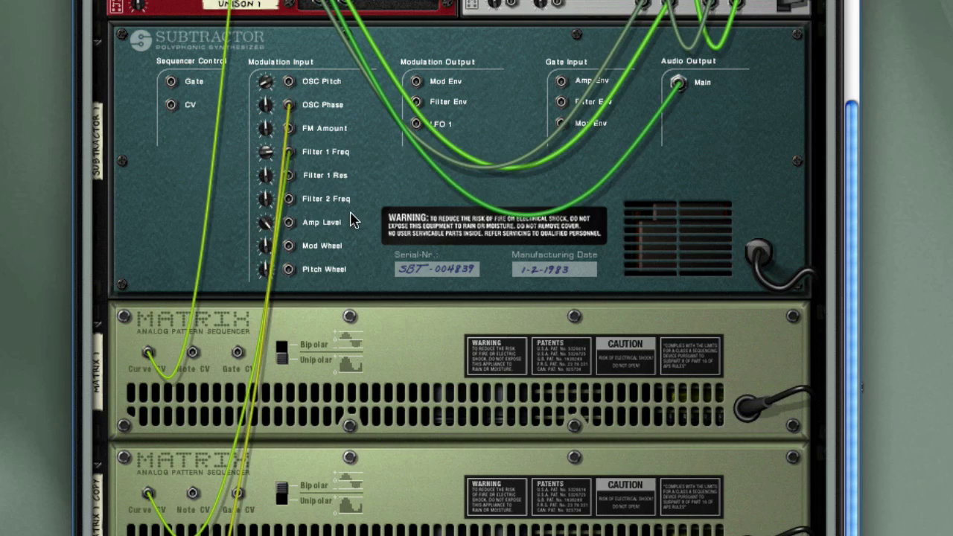
Draw a curve with a rising ramp in the third Matrix's step grid
{"action": "key", "text": "Tab"}
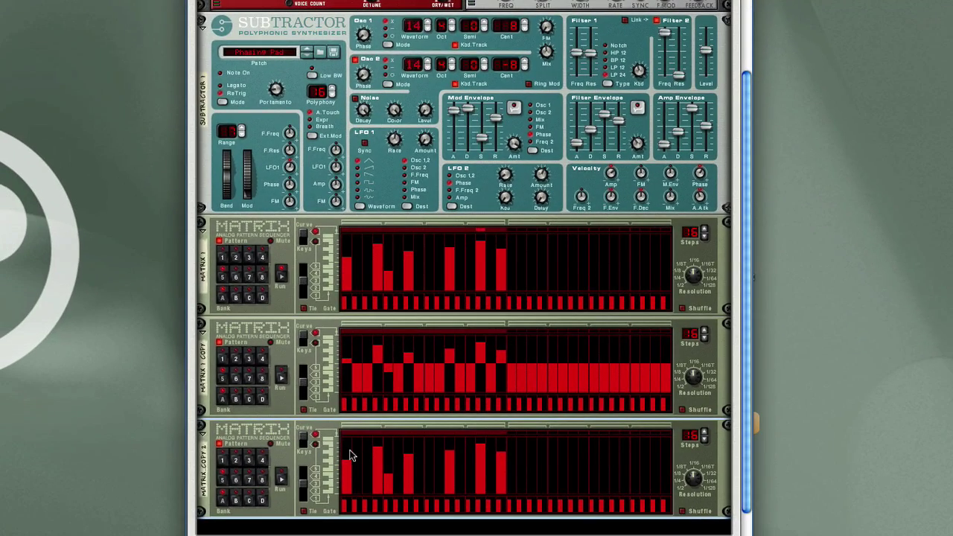
{"action": "mouse_move", "coordinate": [351, 456]}
{"action": "left_mouse_down"}
{"action": "mouse_move", "coordinate": [380, 443]}
{"action": "mouse_move", "coordinate": [403, 481]}
{"action": "mouse_move", "coordinate": [423, 491]}
{"action": "mouse_move", "coordinate": [498, 457]}
{"action": "left_mouse_up"}
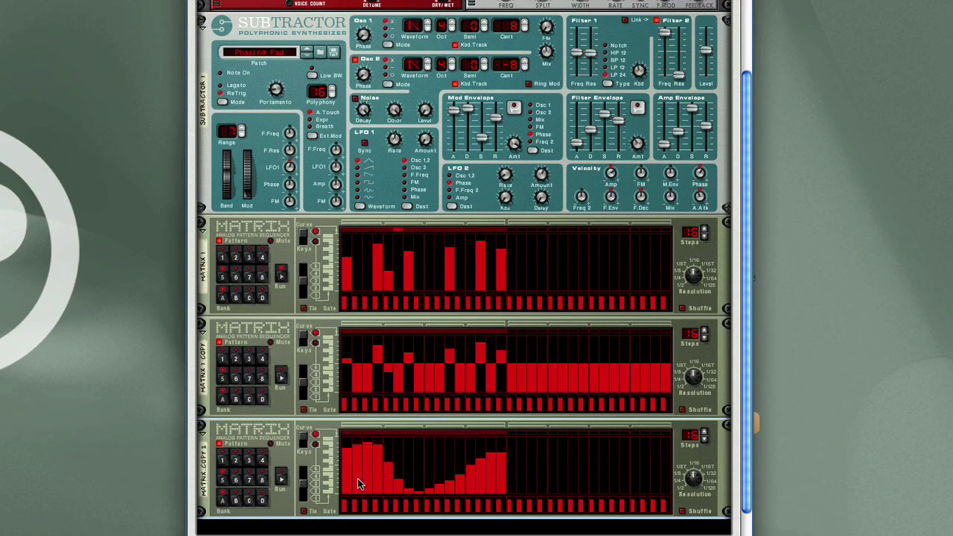
{"action": "mouse_move", "coordinate": [344, 486]}
{"action": "left_mouse_down"}
{"action": "mouse_move", "coordinate": [410, 453]}
{"action": "mouse_move", "coordinate": [441, 481]}
{"action": "left_mouse_up"}
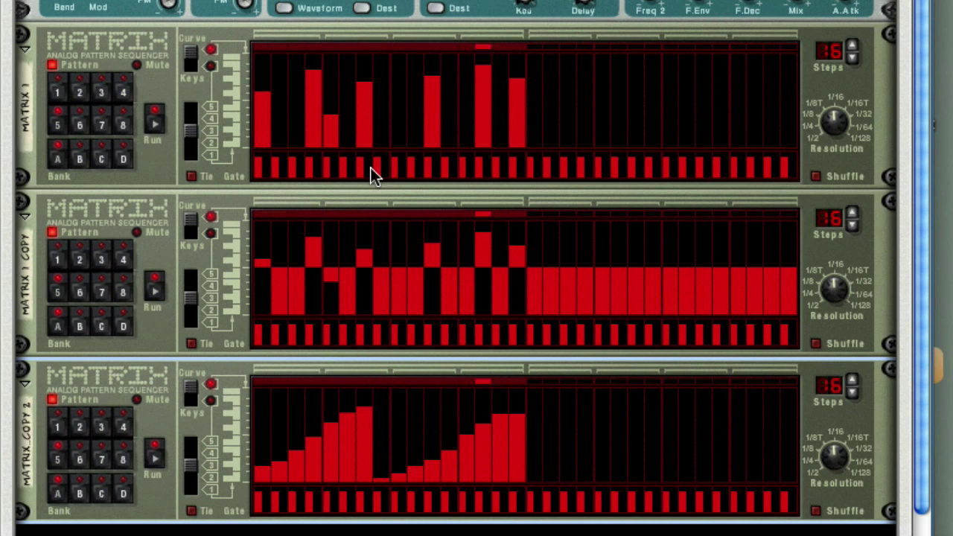
Reshape the second Matrix's curve by raising early steps and lowering a later one
{"action": "left_click_drag", "start_coordinate": [281, 301], "coordinate": [291, 283]}
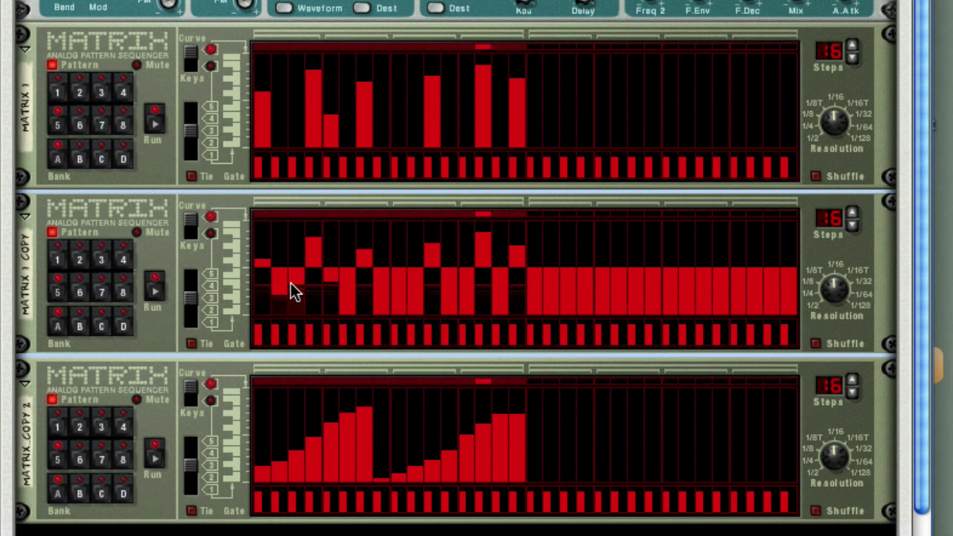
{"action": "left_click", "coordinate": [396, 227]}
{"action": "left_click", "coordinate": [464, 230]}
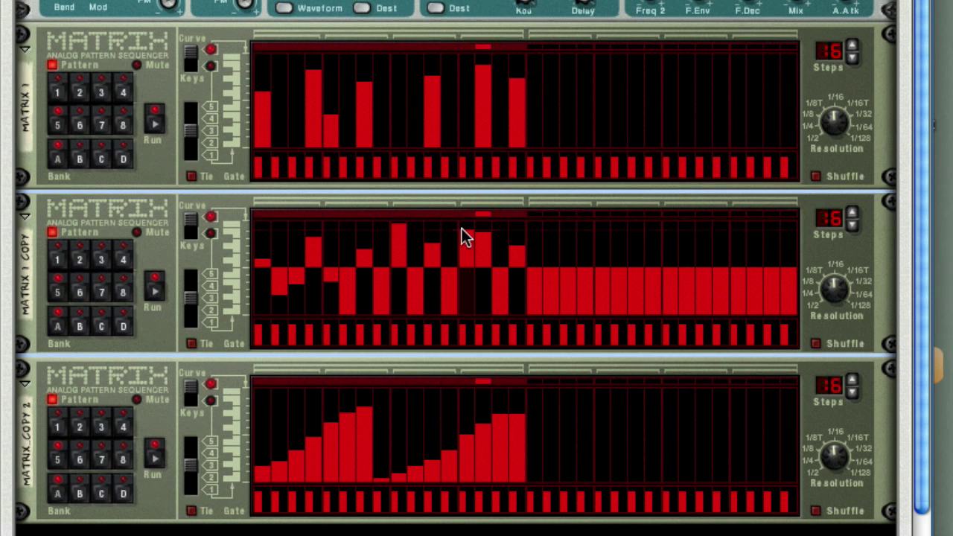
{"action": "left_click", "coordinate": [501, 294]}
{"action": "left_click", "coordinate": [332, 230]}
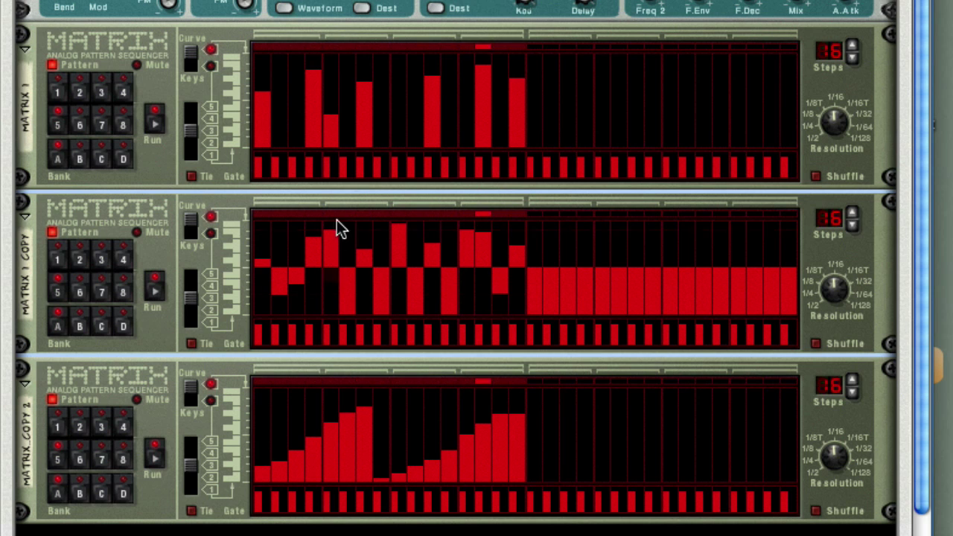
Add a low step and a mid-height step to the first Matrix curve
{"action": "left_click", "coordinate": [295, 123]}
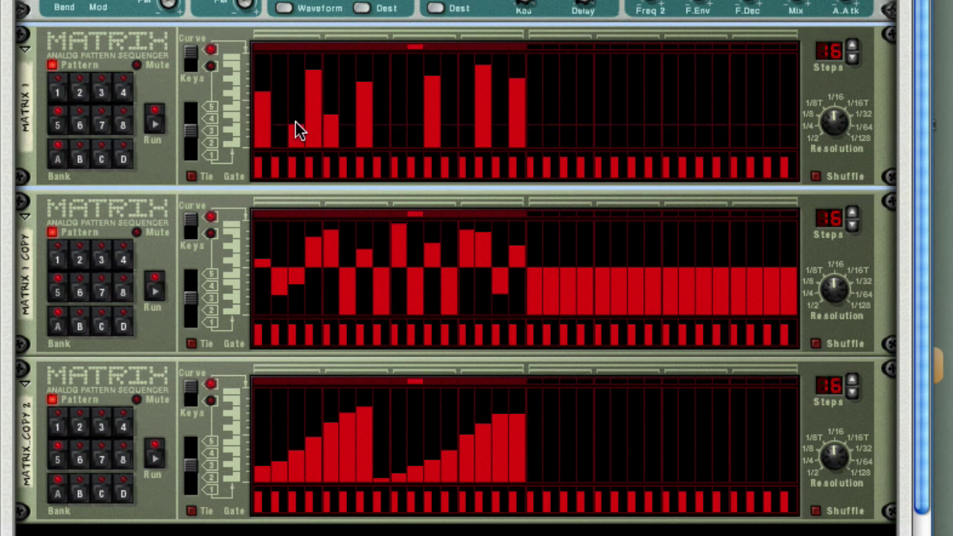
{"action": "left_click", "coordinate": [396, 97]}
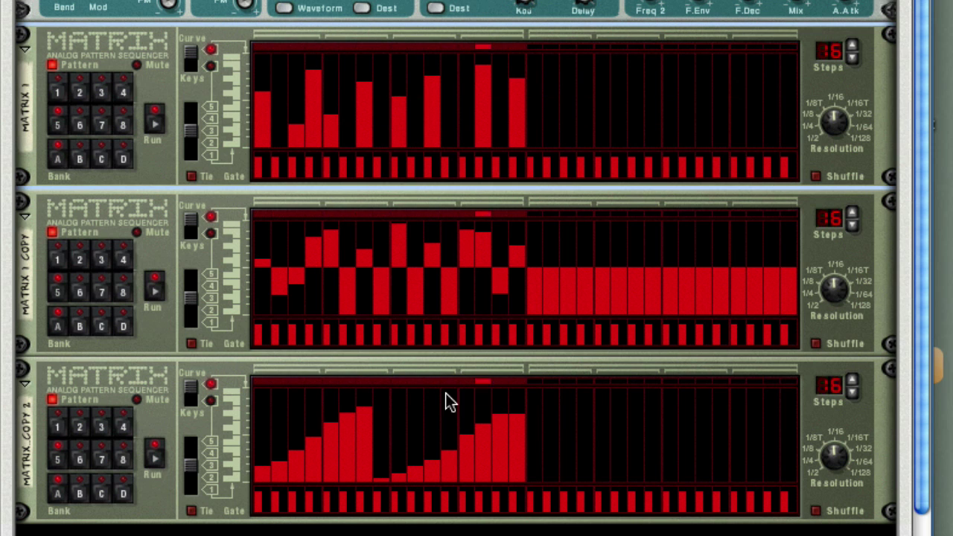
{"action": "left_click", "coordinate": [229, 420]}
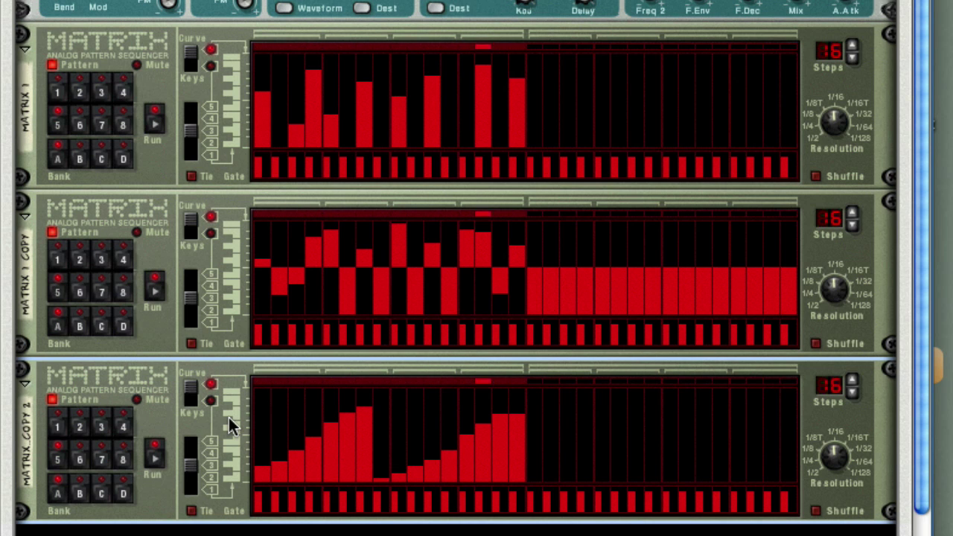
Randomize the third Matrix, extend it to 32 steps, and randomize it again
{"action": "key", "text": "super+r"}
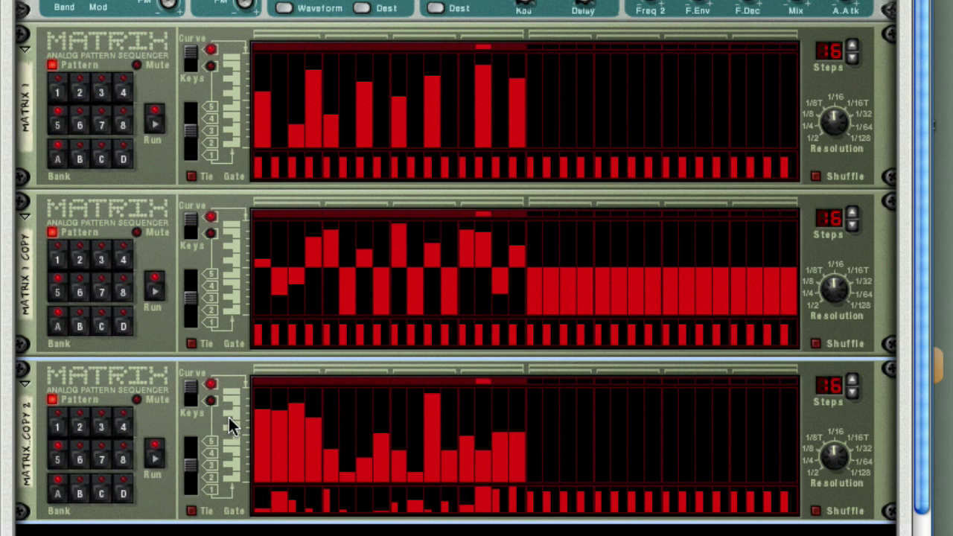
{"action": "key", "text": "super+r"}
{"action": "left_click_drag", "start_coordinate": [828, 387], "coordinate": [828, 350]}
{"action": "key", "text": "super+r"}
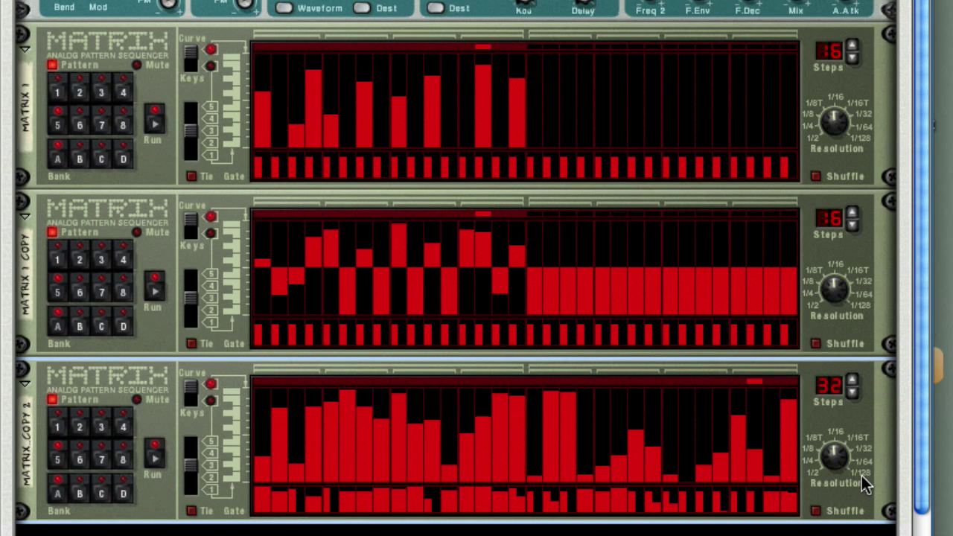
{"action": "key", "text": "super+r"}
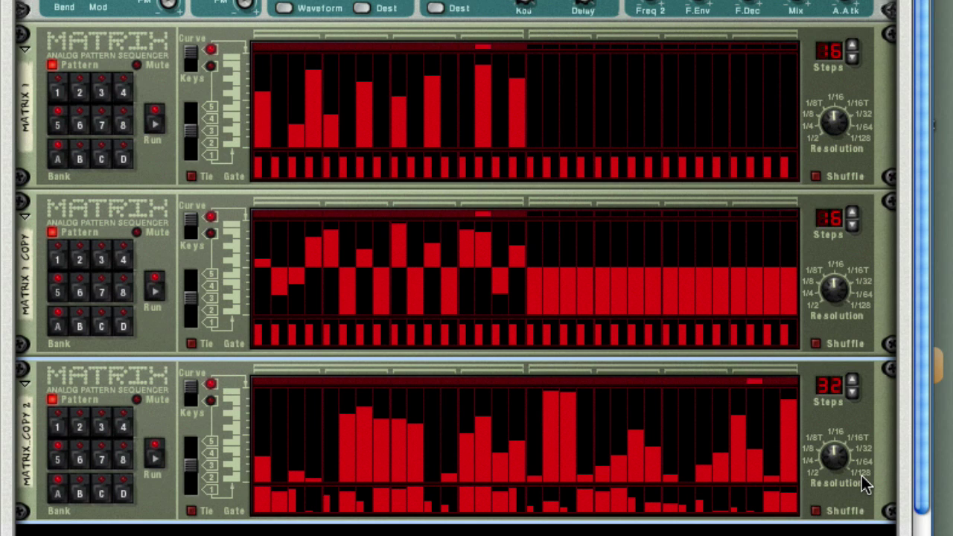
{"action": "scroll", "coordinate": [627, 196], "scroll_direction": "up", "scroll_amount": 5}
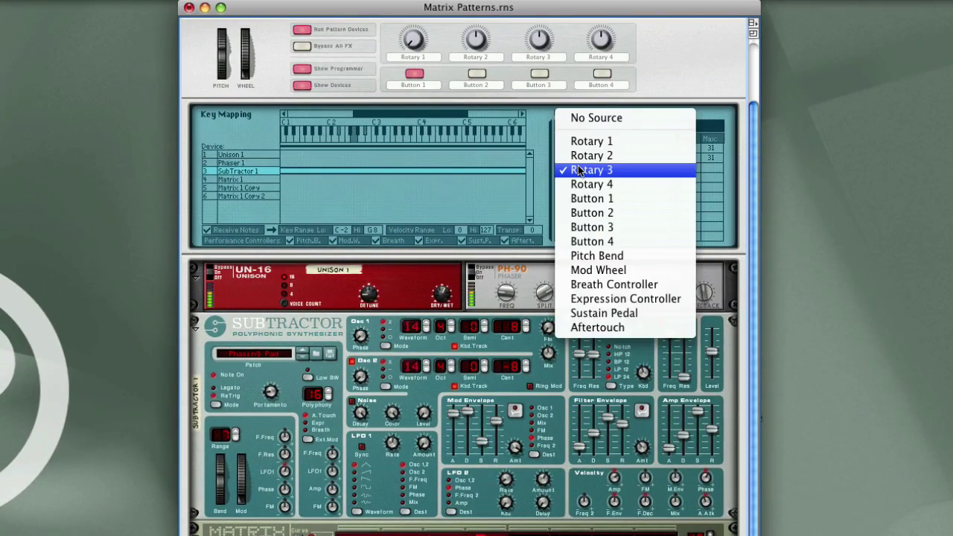
Set row 2 source to Rotary 1 and route row 3 to Osc1 Octave with Max 6
{"action": "left_click", "coordinate": [590, 141]}
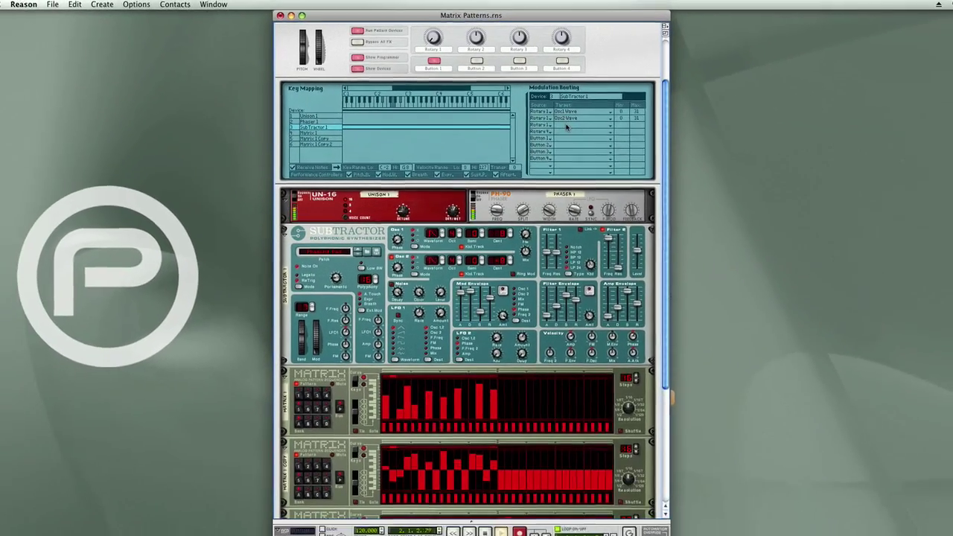
{"action": "left_click", "coordinate": [610, 167]}
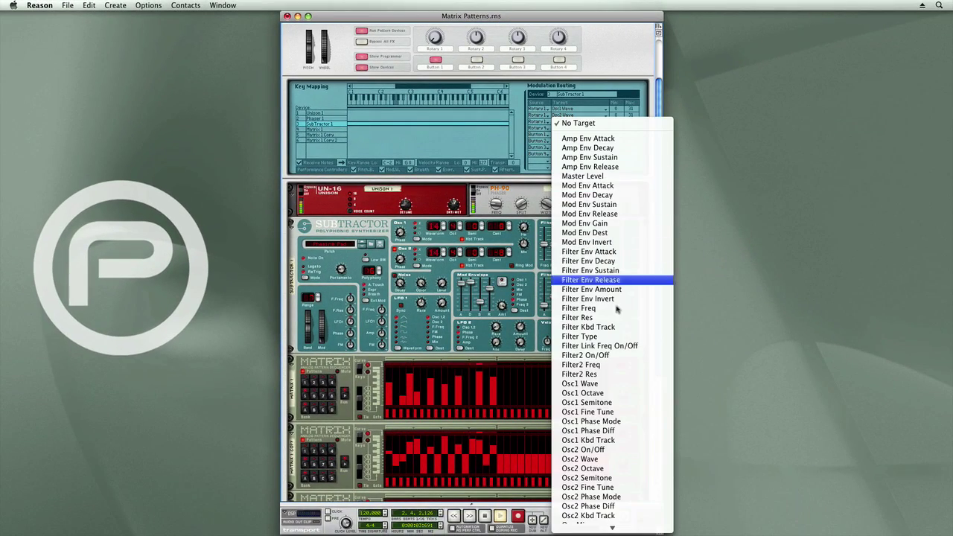
{"action": "left_click", "coordinate": [624, 395]}
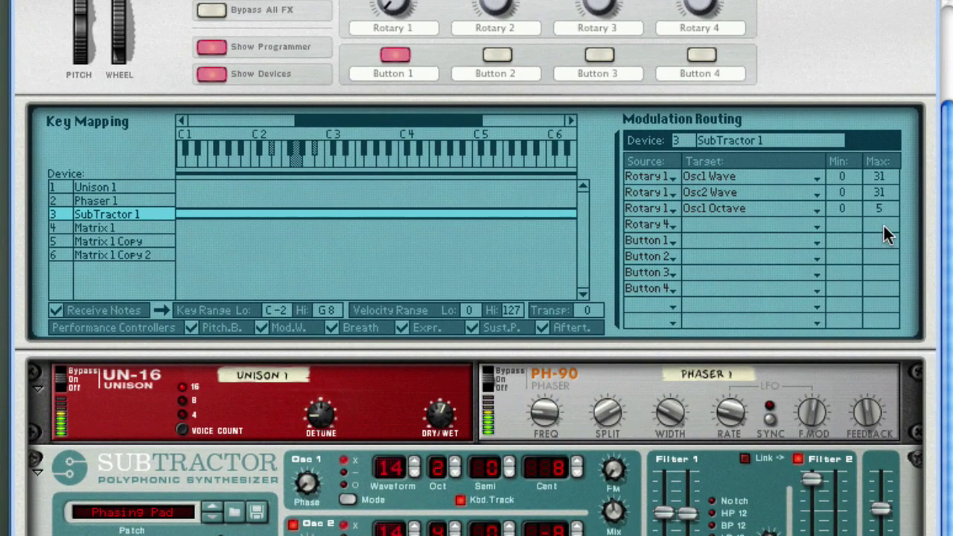
{"action": "left_click_drag", "start_coordinate": [879, 214], "coordinate": [846, 188]}
{"action": "scroll", "coordinate": [635, 533], "scroll_direction": "down", "scroll_amount": 5}
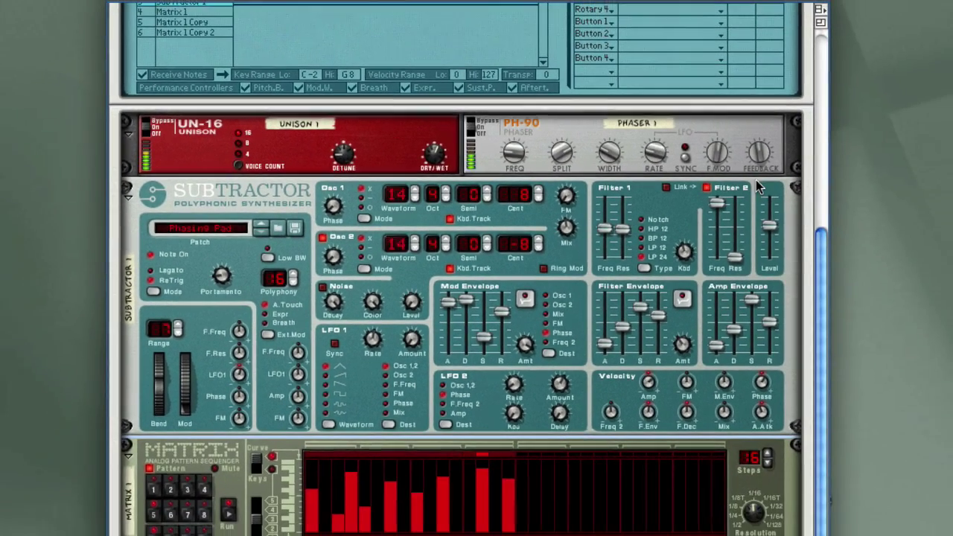
Add a new Matrix in Curve mode and draw an arched curve over its first steps
{"action": "right_click", "coordinate": [784, 149]}
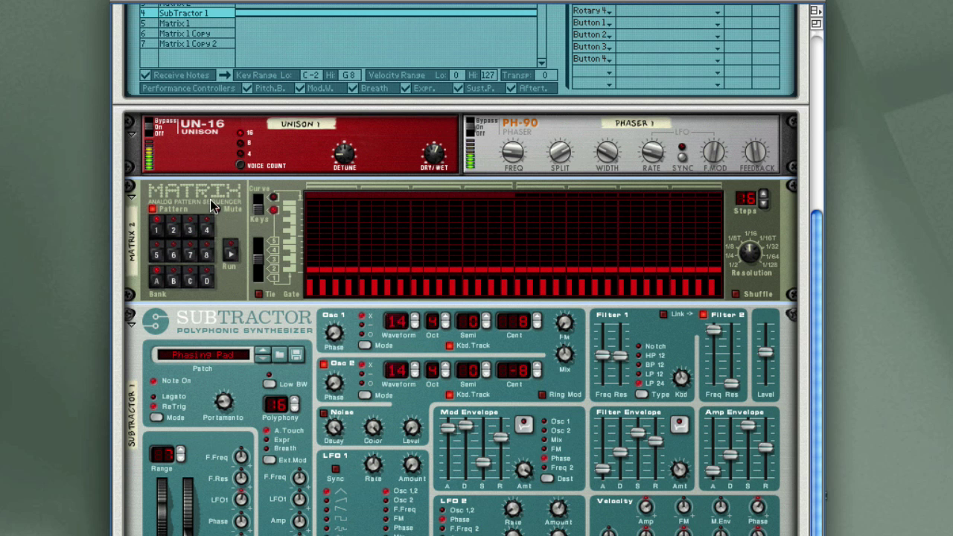
{"action": "left_click", "coordinate": [260, 198]}
{"action": "mouse_move", "coordinate": [306, 236]}
{"action": "left_mouse_down"}
{"action": "mouse_move", "coordinate": [411, 237]}
{"action": "mouse_move", "coordinate": [460, 258]}
{"action": "left_mouse_up"}
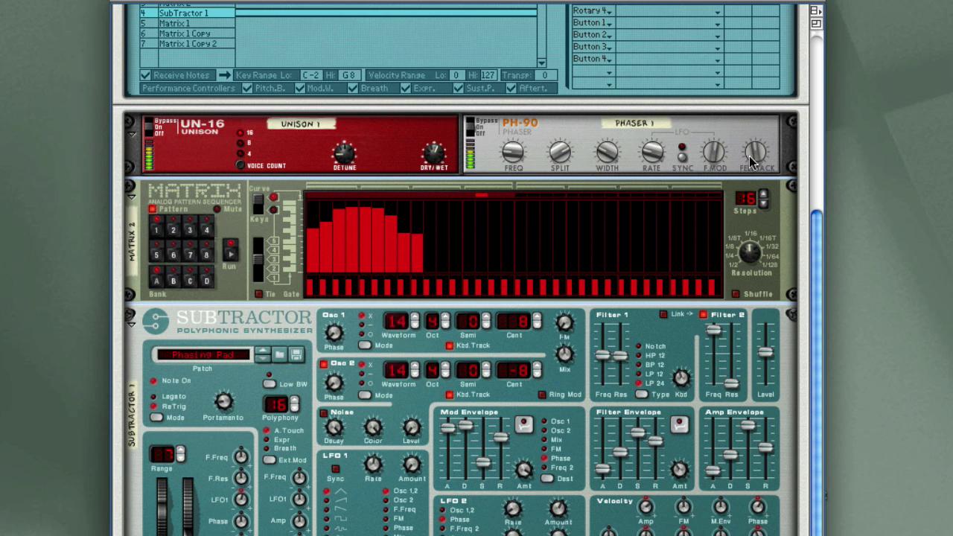
Raise the PH-90 phaser's Feedback knob
{"action": "mouse_move", "coordinate": [752, 145]}
{"action": "left_click_drag", "start_coordinate": [752, 143], "coordinate": [750, 132]}
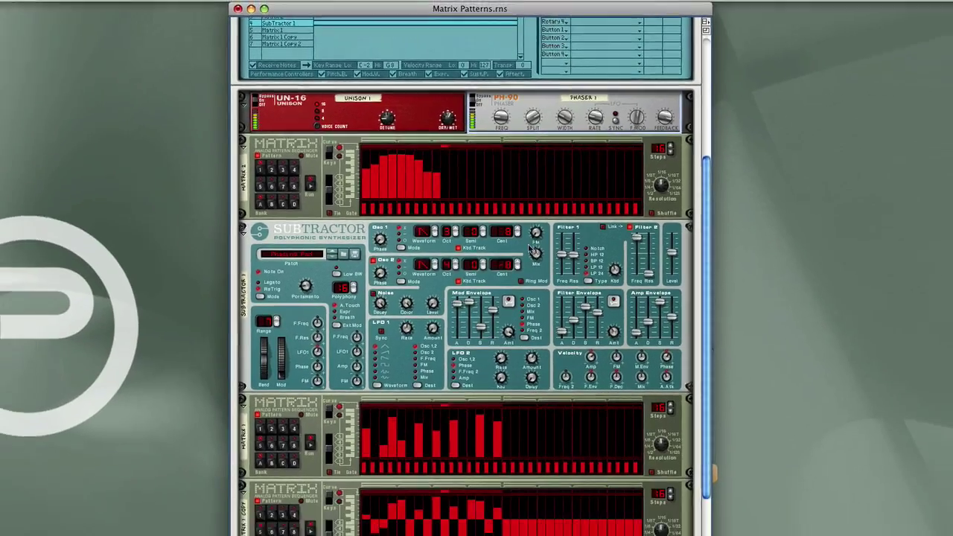
{"action": "scroll", "coordinate": [546, 406], "scroll_direction": "down", "scroll_amount": 5}
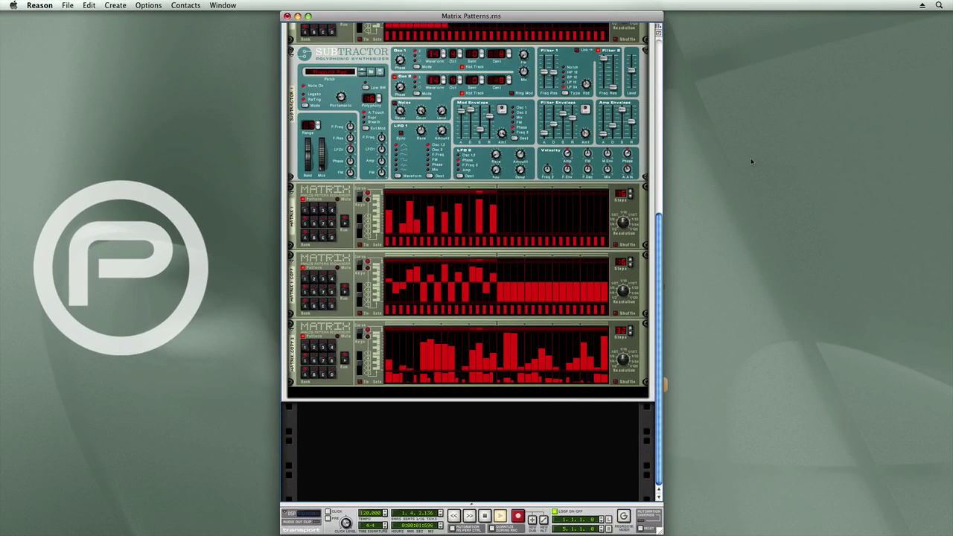
{"action": "mouse_move", "coordinate": [546, 169]}
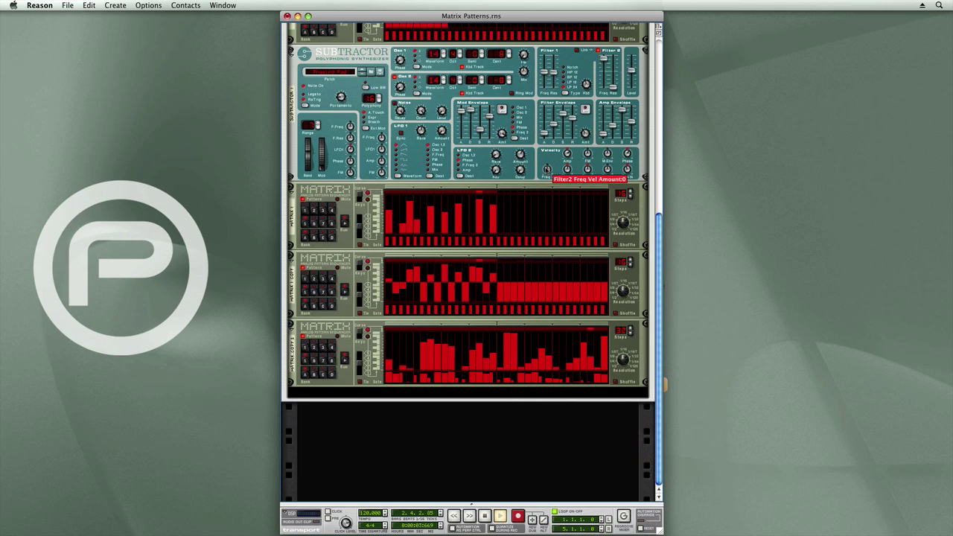
{"action": "scroll", "coordinate": [547, 169], "scroll_direction": "up", "scroll_amount": 3}
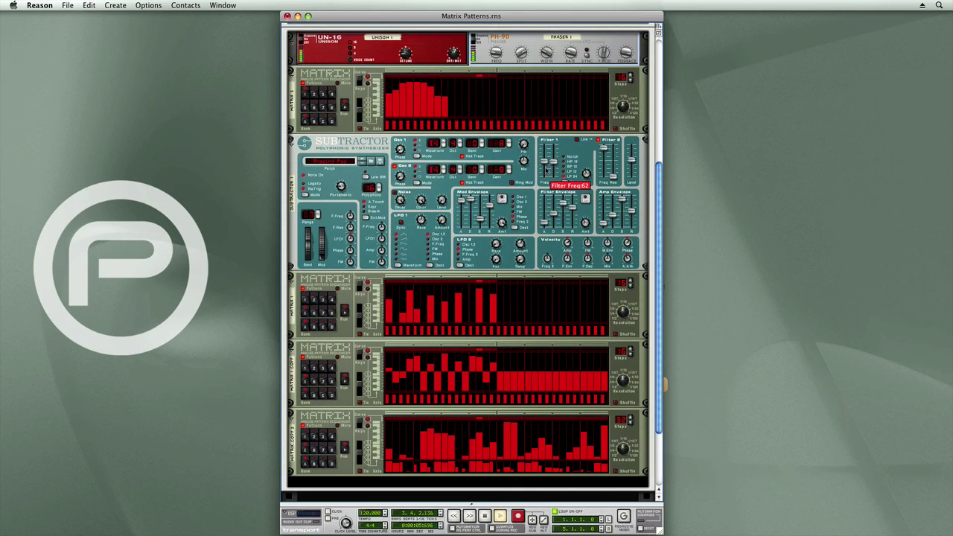